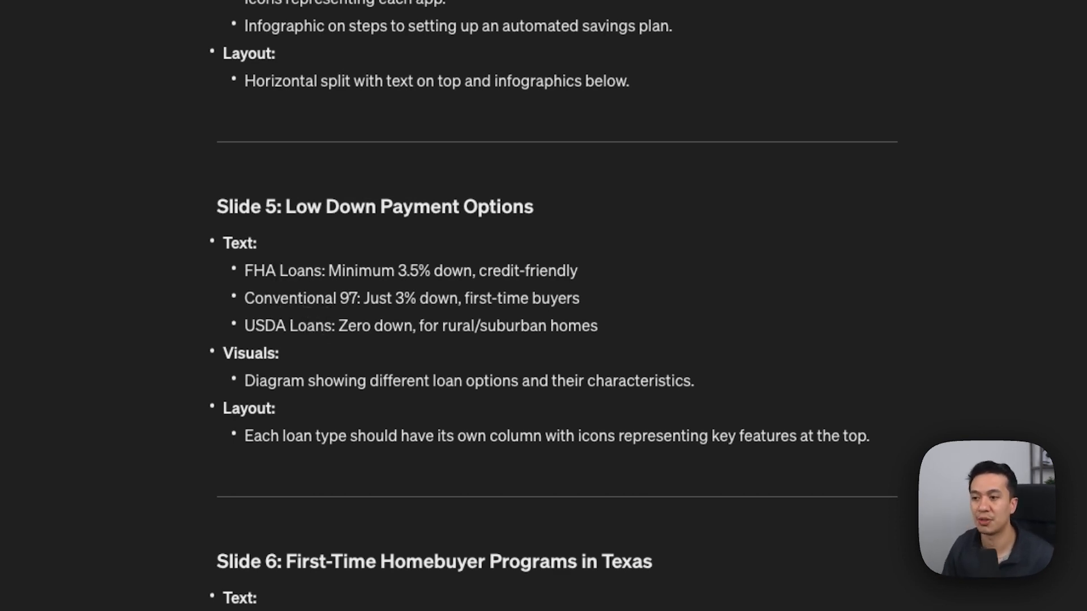
Read through the slide-by-slide presentation outline from Slide 5 onward in the ChatGPT response
scroll(315, 317, "down", 2)
scroll(314, 339, "down", 2)
scroll(315, 343, "down", 3)
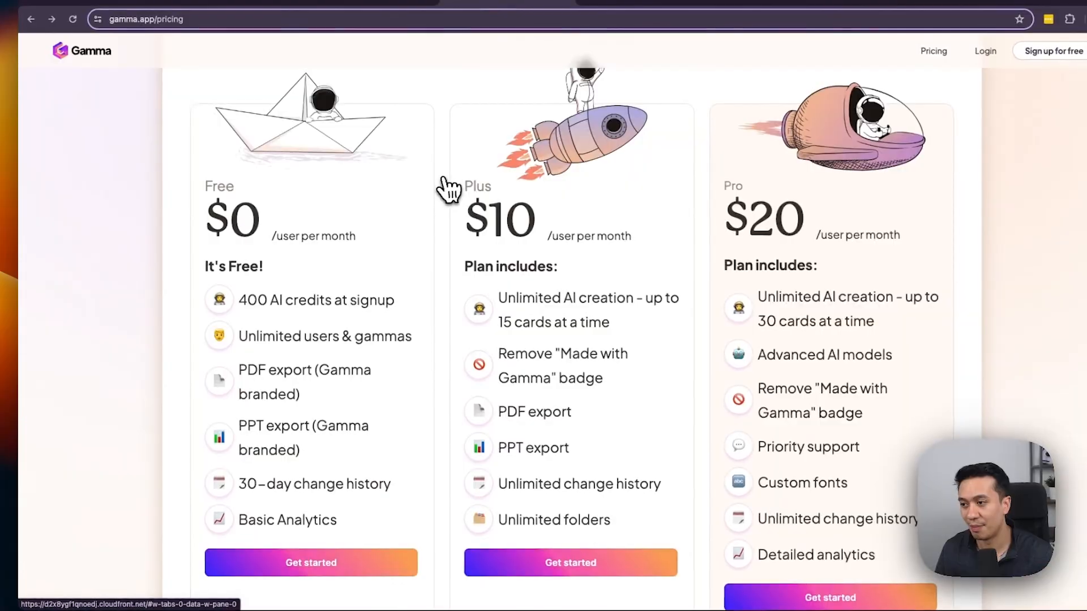
Compare the features of the Free, Plus and Pro plans on Gamma's pricing page
scroll(444, 180, "down", 1)
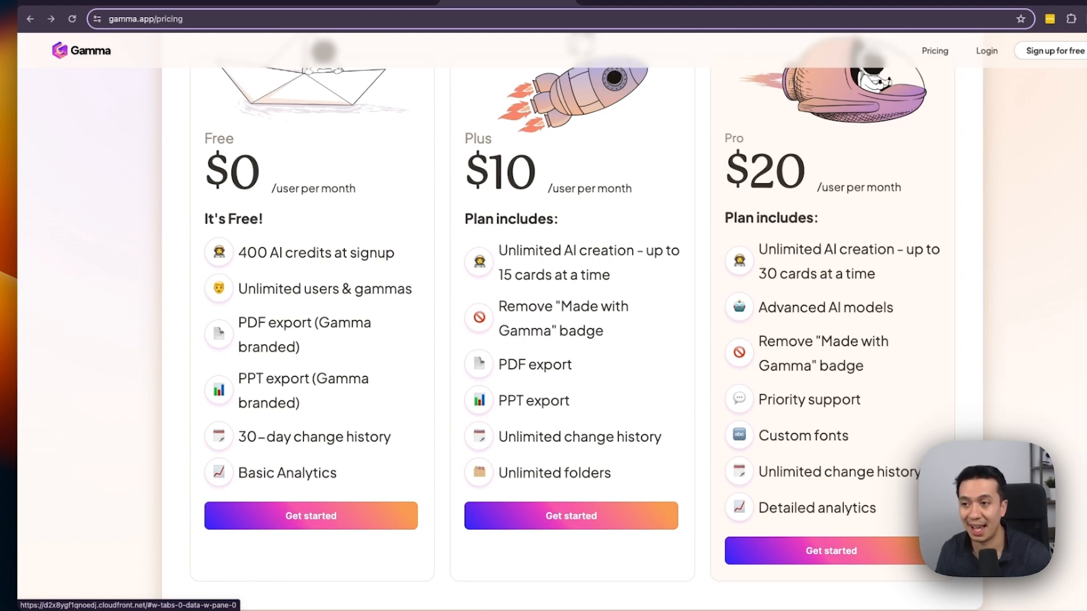
scroll(279, 352, "up", 1)
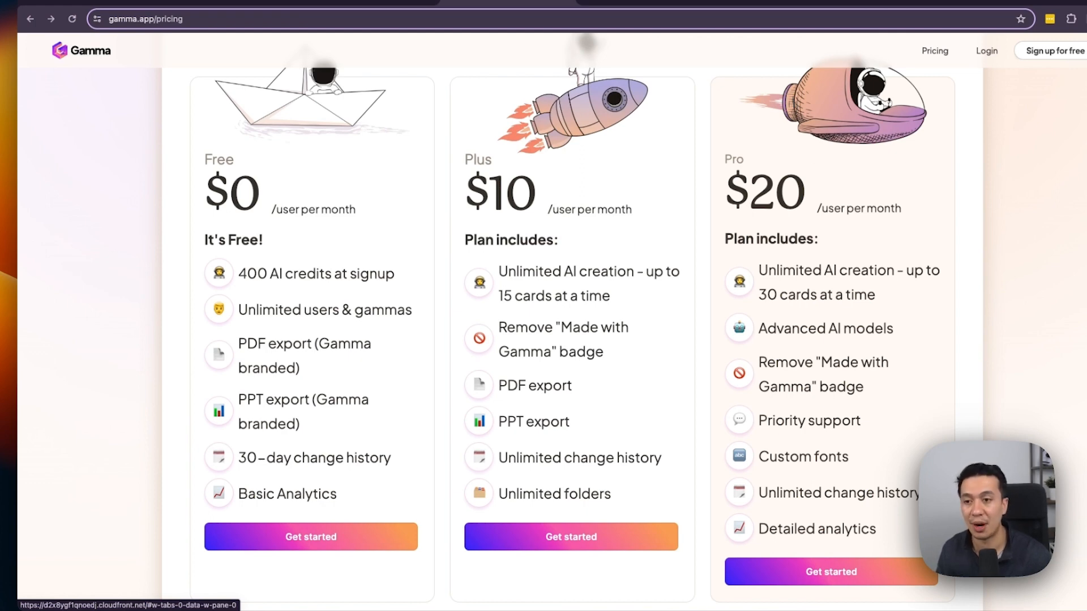
scroll(563, 317, "up", 4)
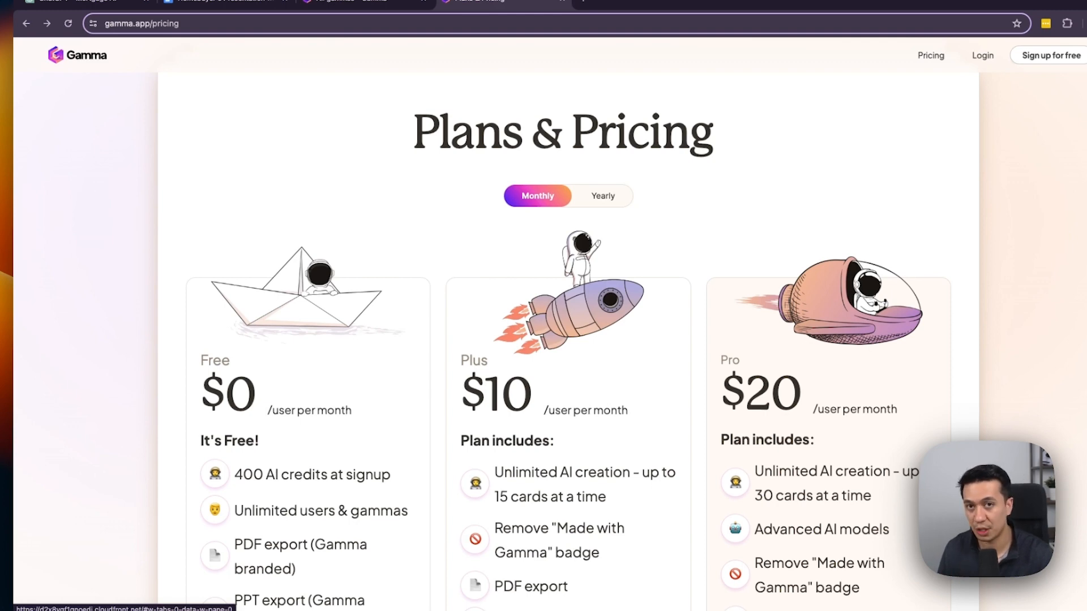
scroll(508, 376, "down", 1)
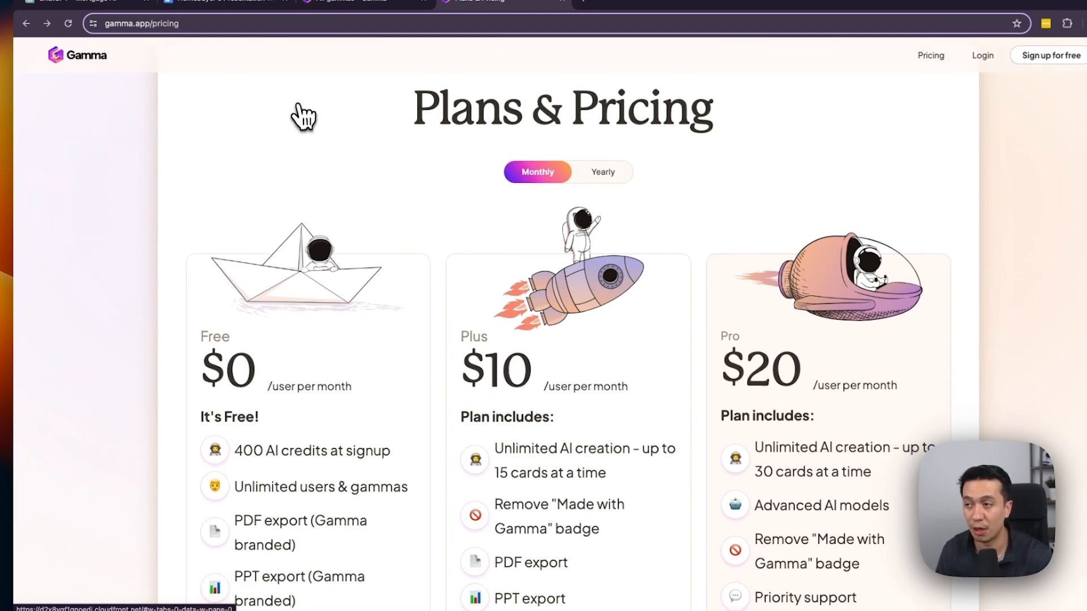
Switch to the Gamma workspace and start a new AI creation from pasted-in text
left_click(352, 9)
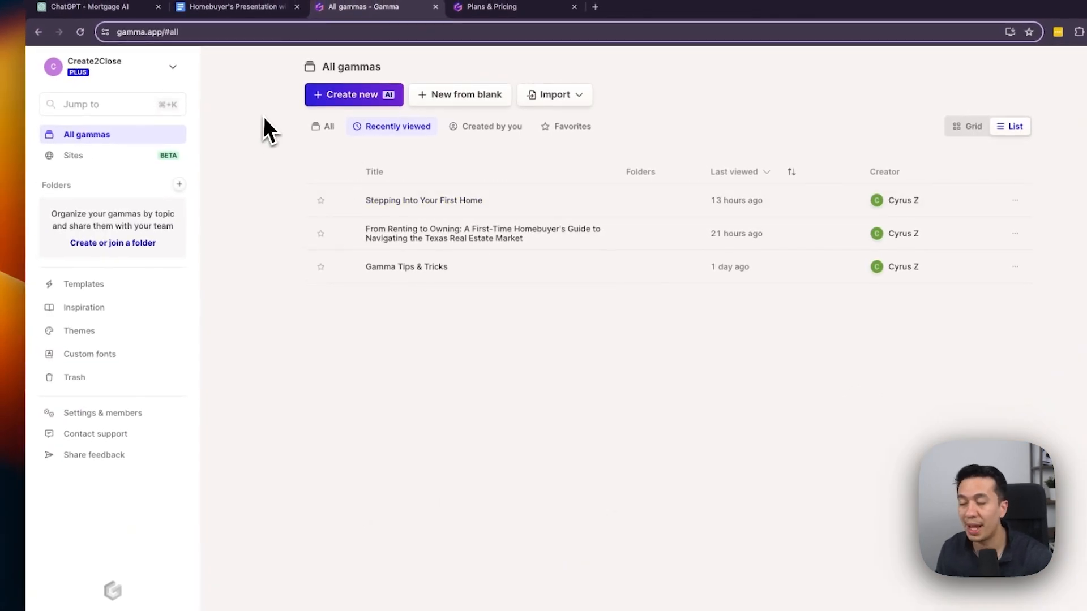
left_click_drag(318, 67, 343, 67)
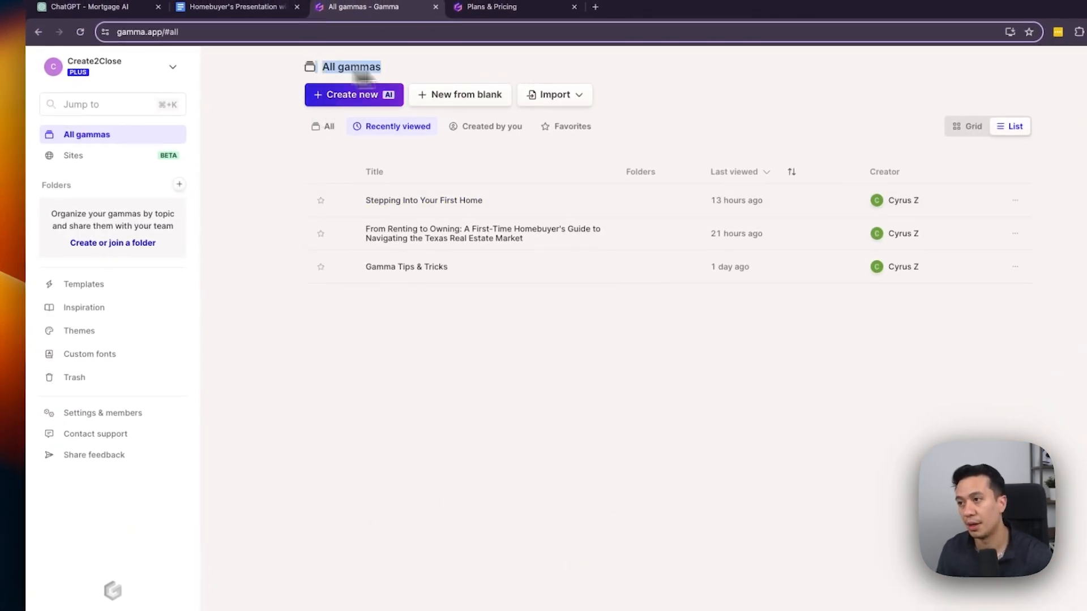
left_click(357, 98)
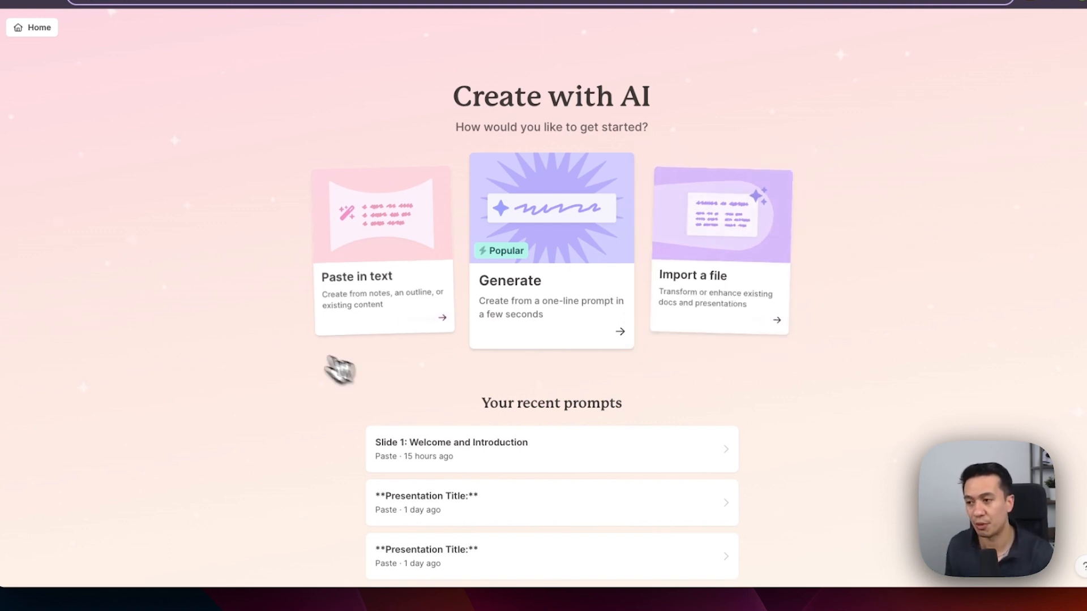
left_click(345, 306)
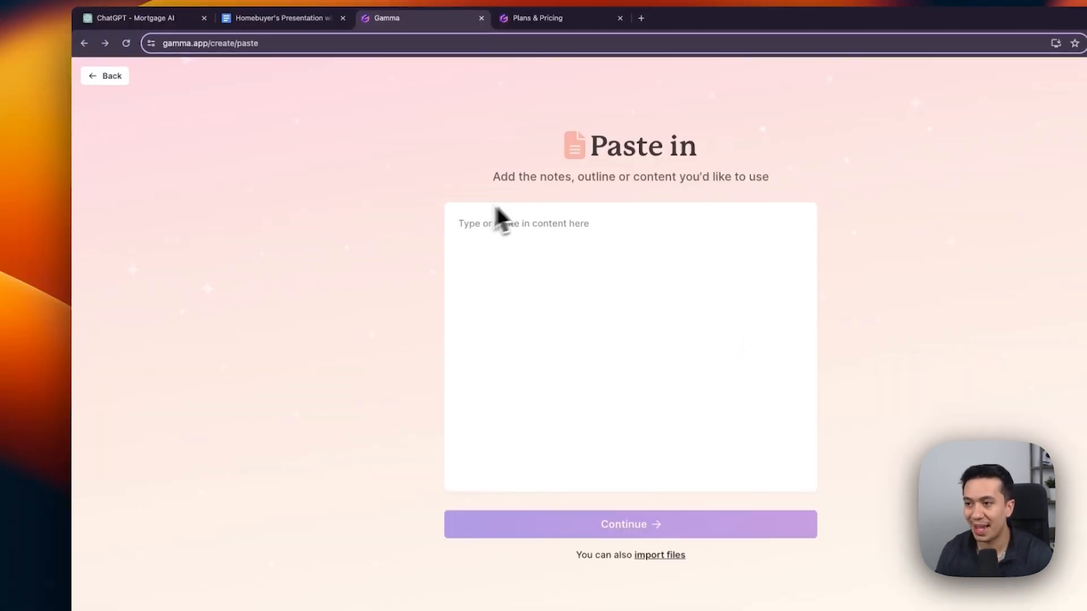
Switch to the Mortgage AI chat in ChatGPT and copy the full slide design response ending with Slide 10
left_click(155, 17)
scroll(538, 345, "down", 20)
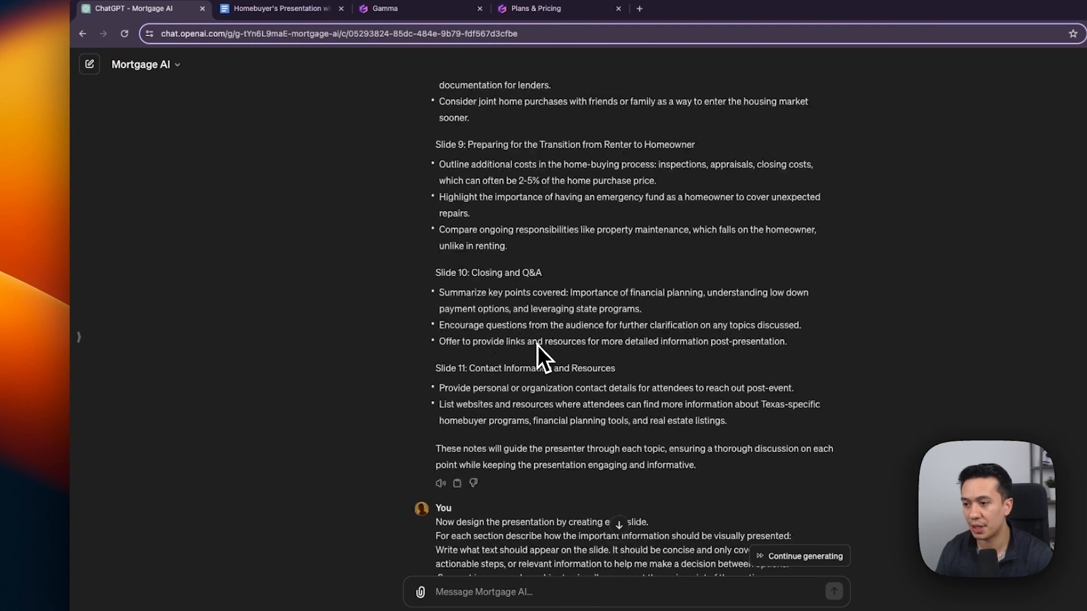
scroll(538, 345, "down", 20)
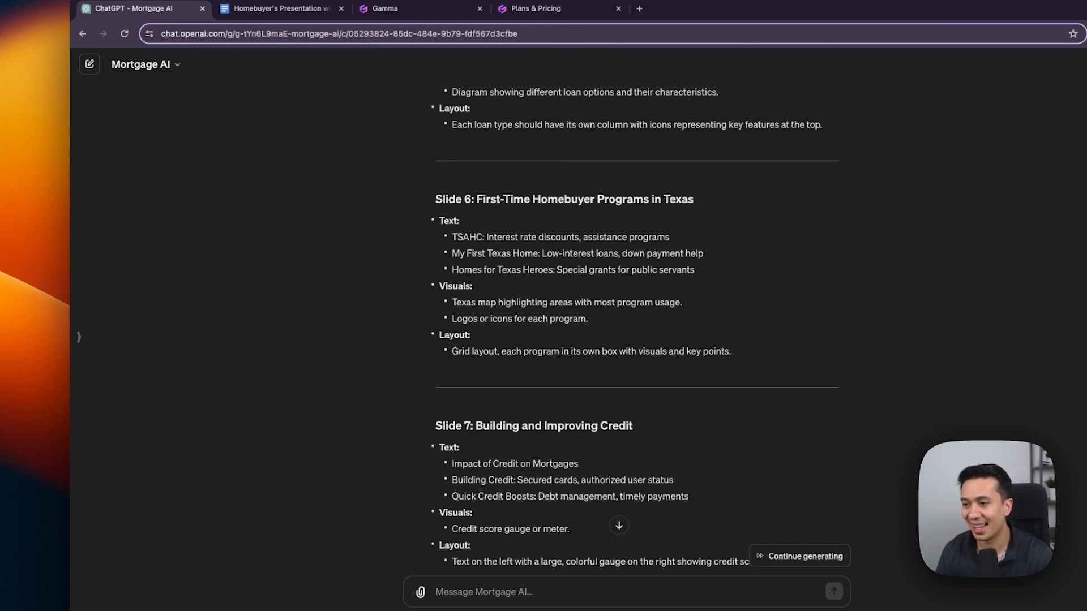
scroll(538, 345, "down", 3)
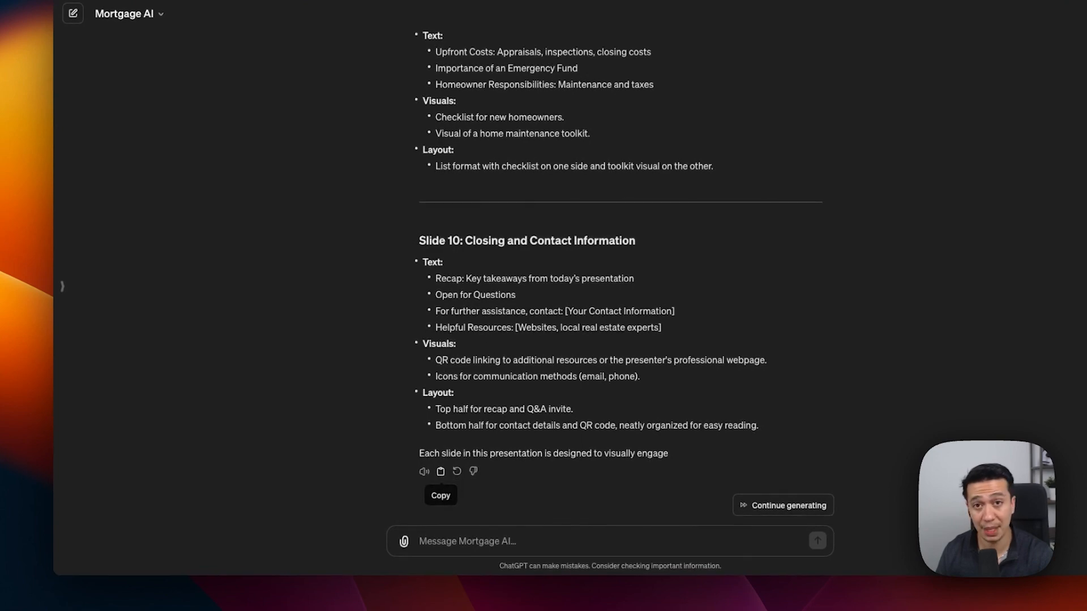
left_click(441, 471)
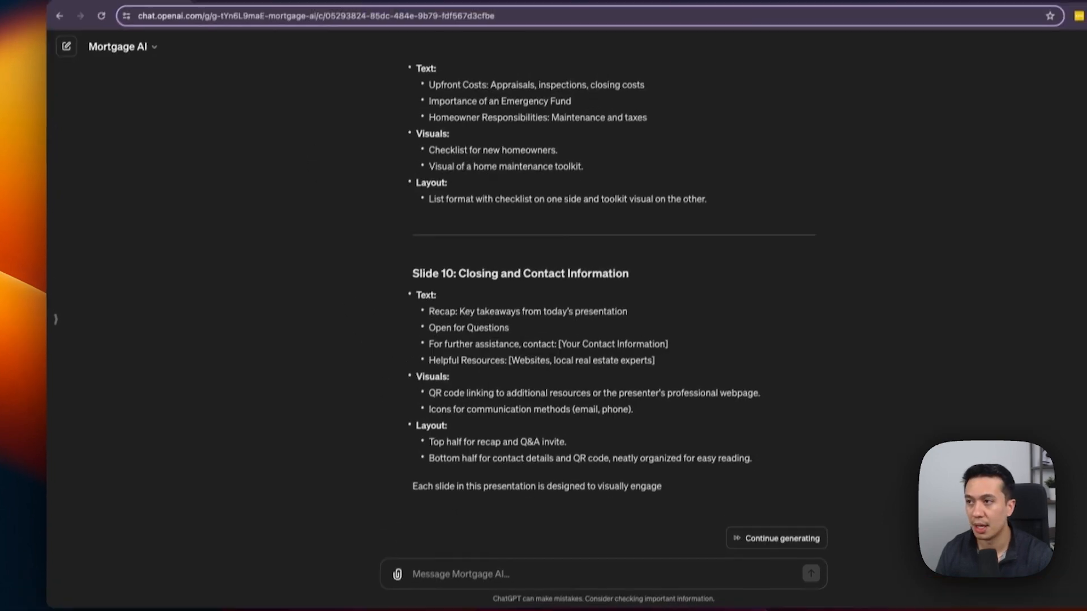
Paste the copied slide outline into Gamma's content field and continue to the prompt editor
left_click(357, 6)
left_click(484, 261)
key("super+v")
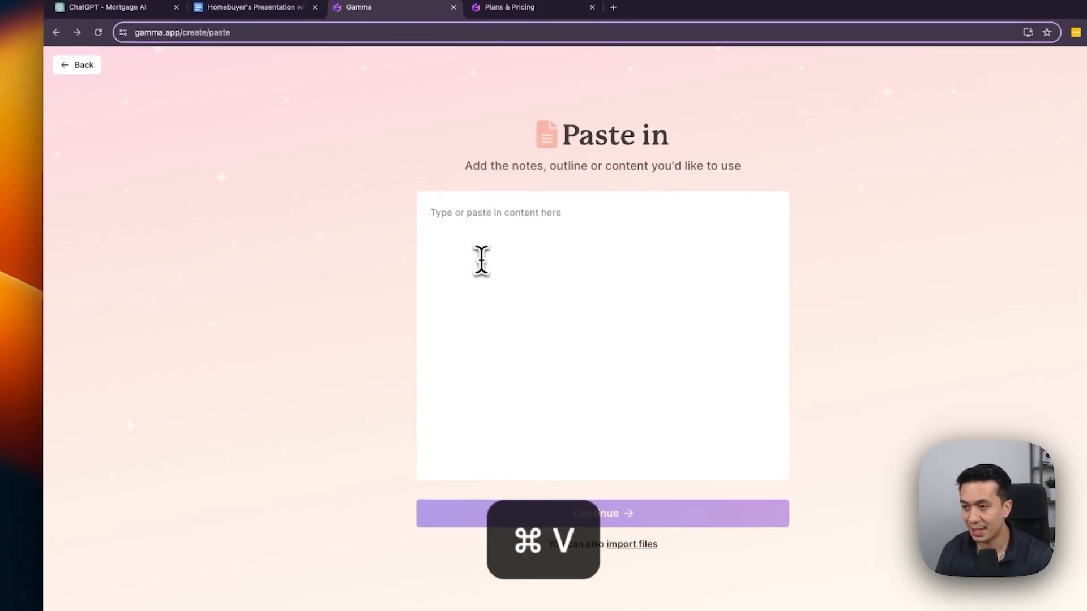
left_click(598, 603)
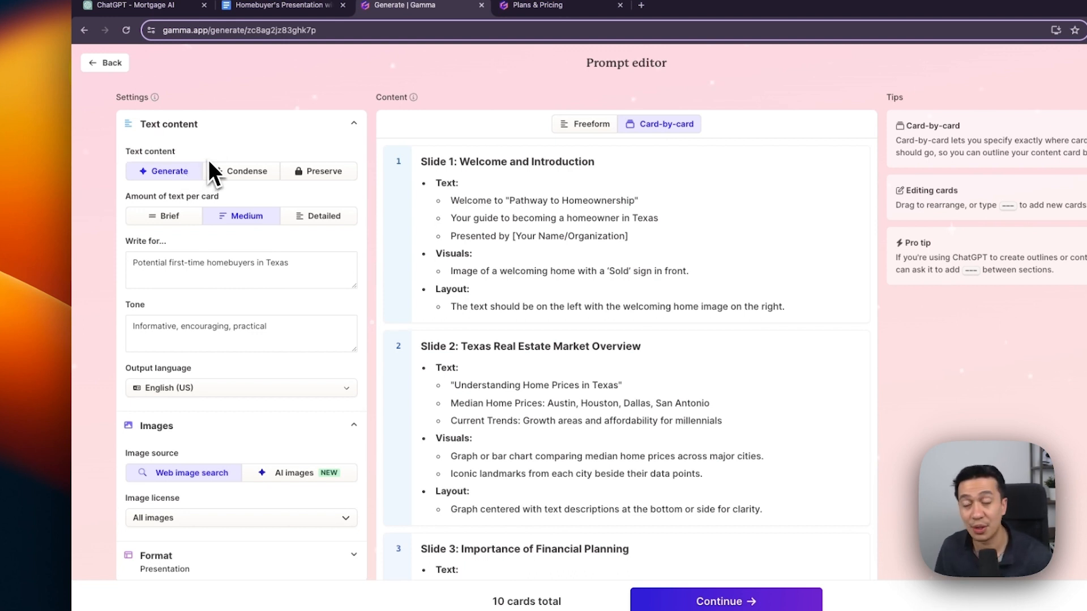
Set the text content handling to Preserve, and compare the Freeform layout before returning to Card-by-card
left_click(231, 171)
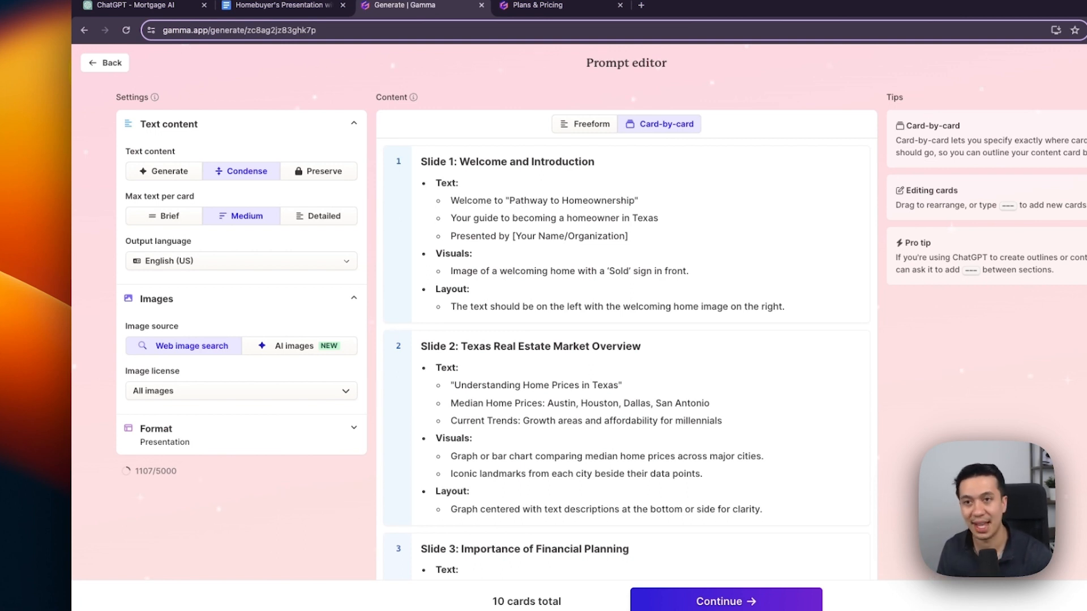
left_click(310, 181)
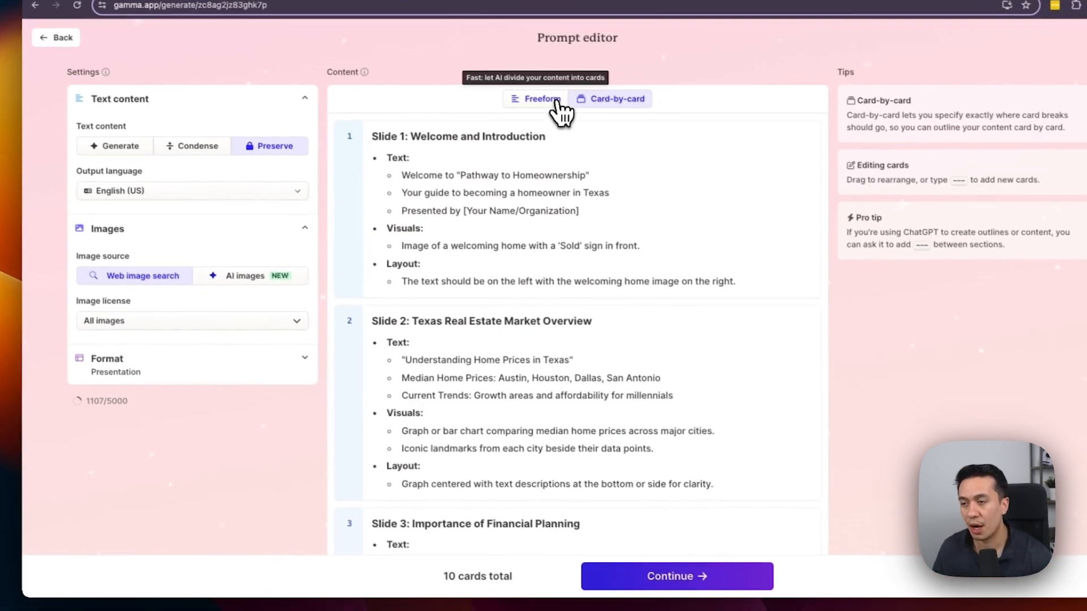
left_click(539, 98)
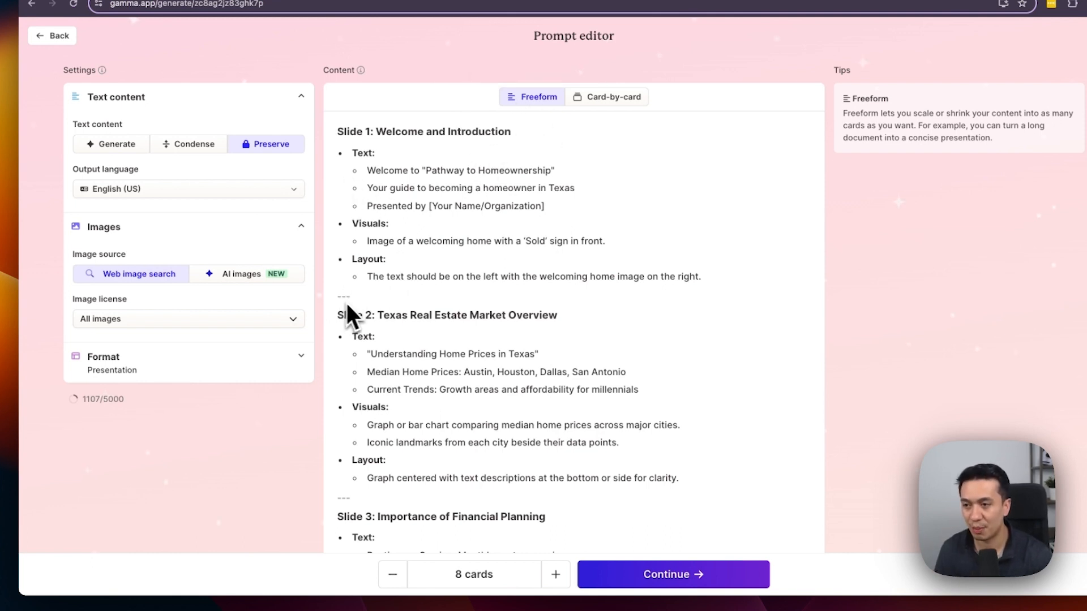
left_click(600, 116)
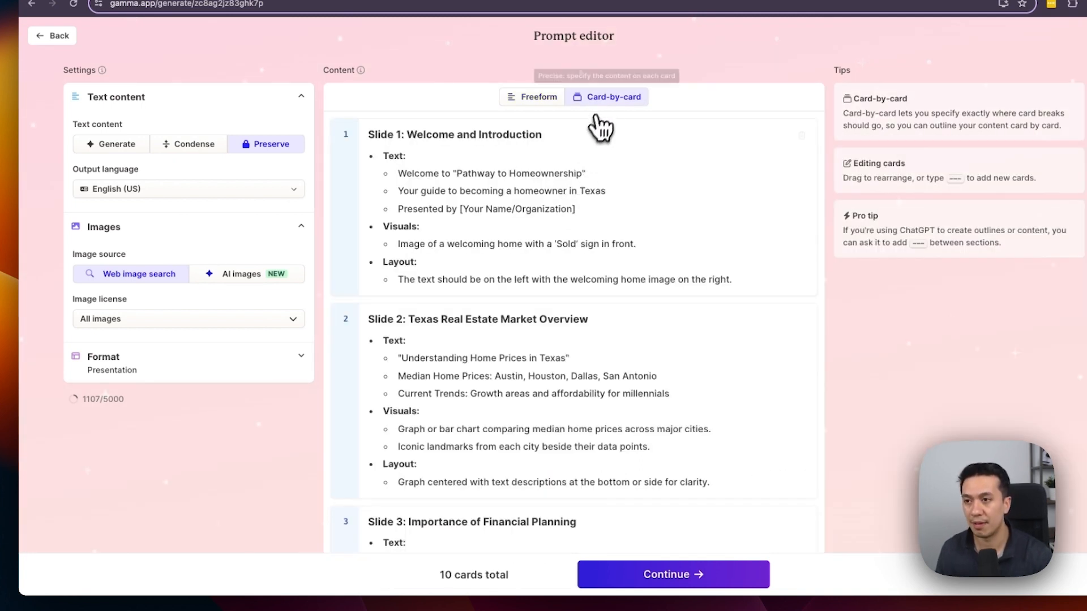
Check the card contents through Slide 10 and continue to the theme selection
scroll(576, 196, "down", 5)
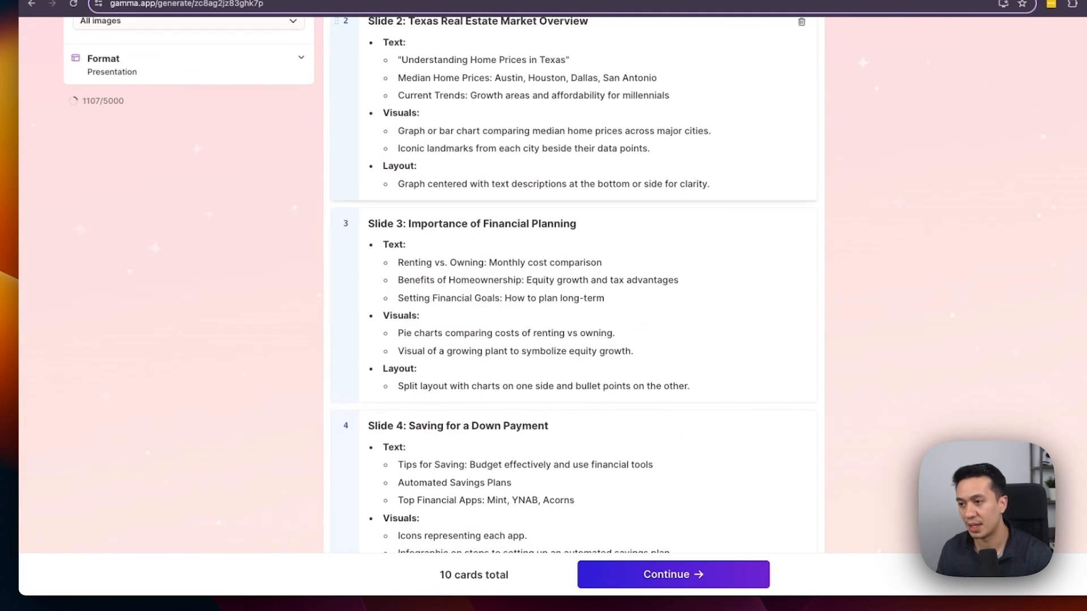
scroll(575, 193, "down", 2)
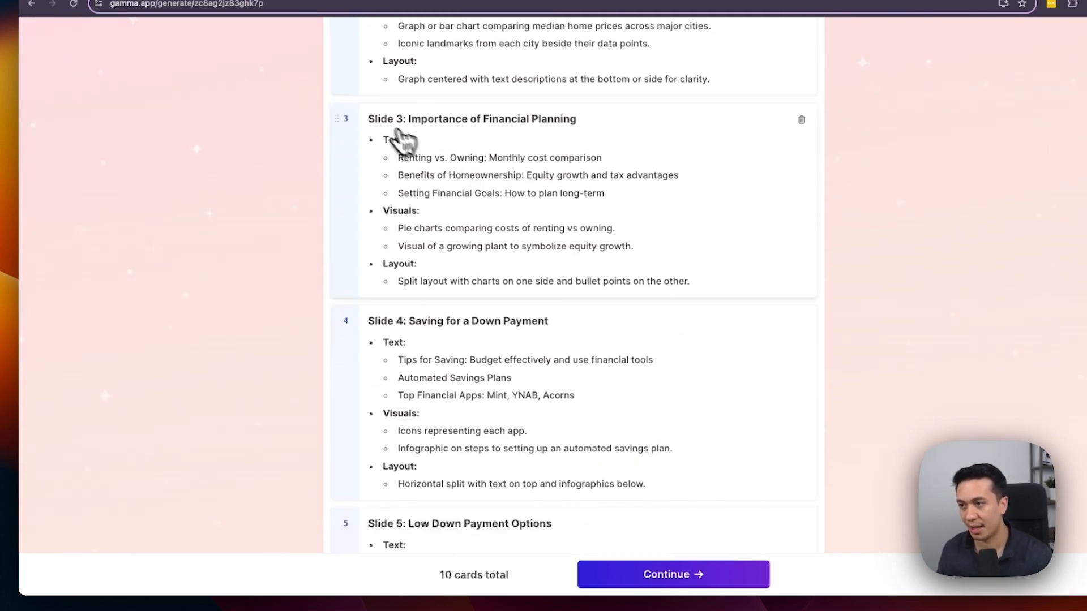
scroll(447, 226, "down", 6)
scroll(460, 241, "down", 15)
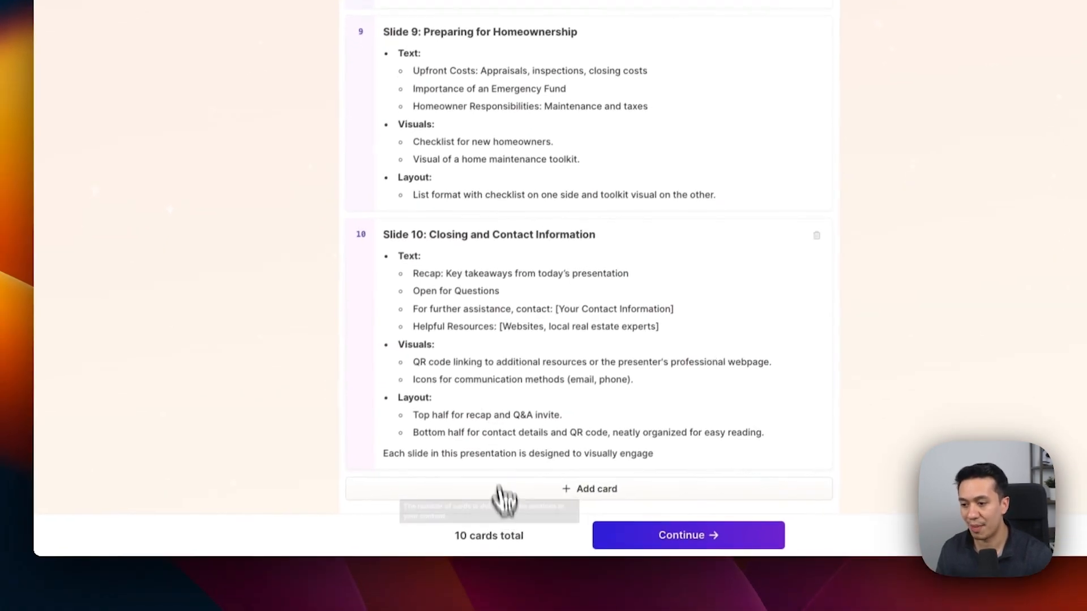
mouse_move(475, 578)
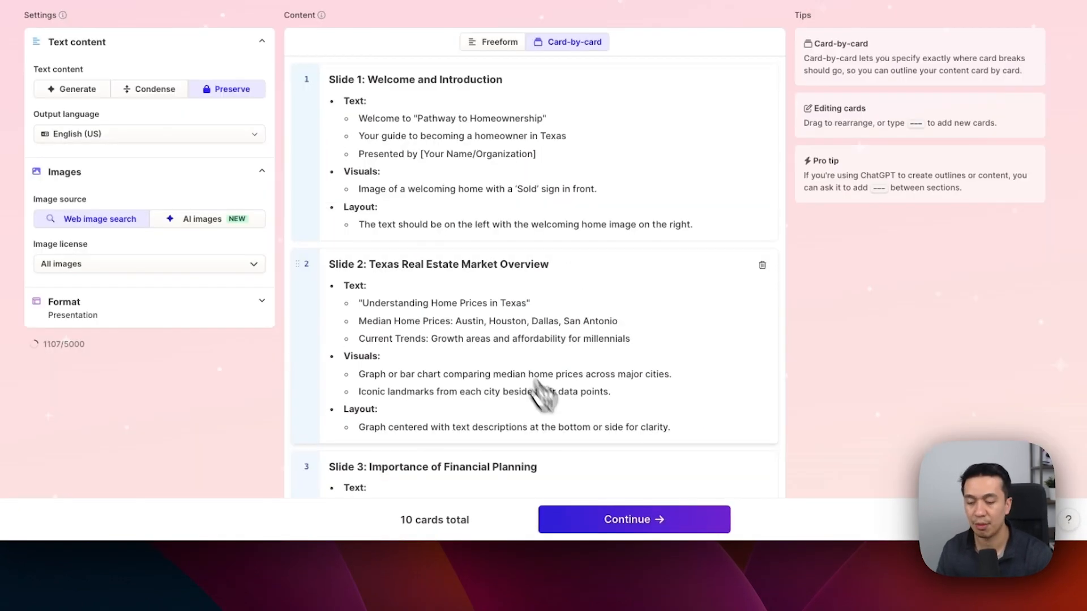
left_click(631, 520)
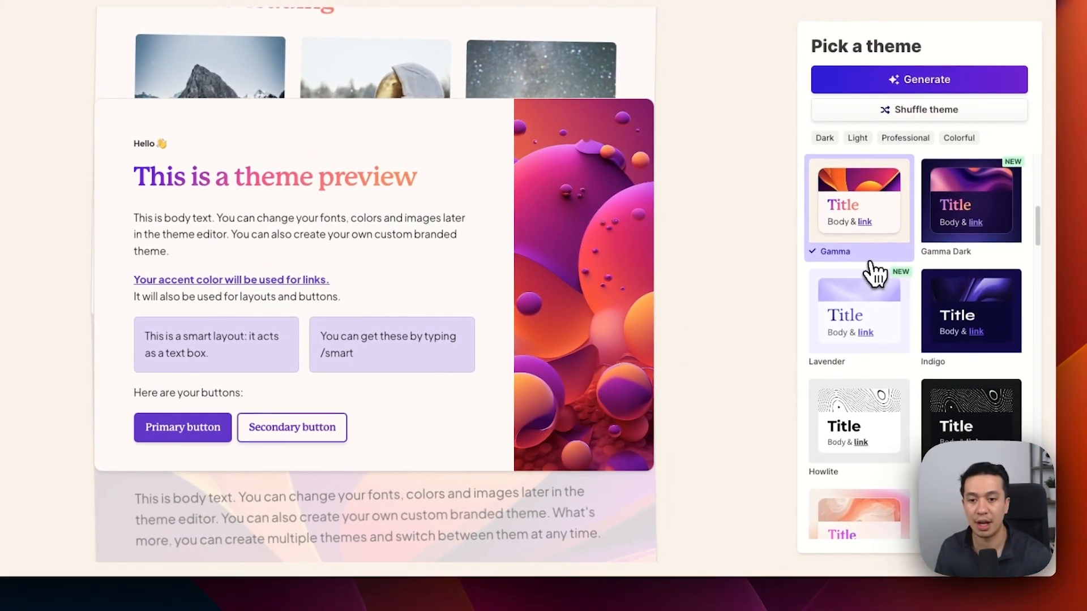
Browse the available themes, pick the Lavender theme and generate the presentation
scroll(875, 274, "down", 5)
scroll(877, 276, "down", 4)
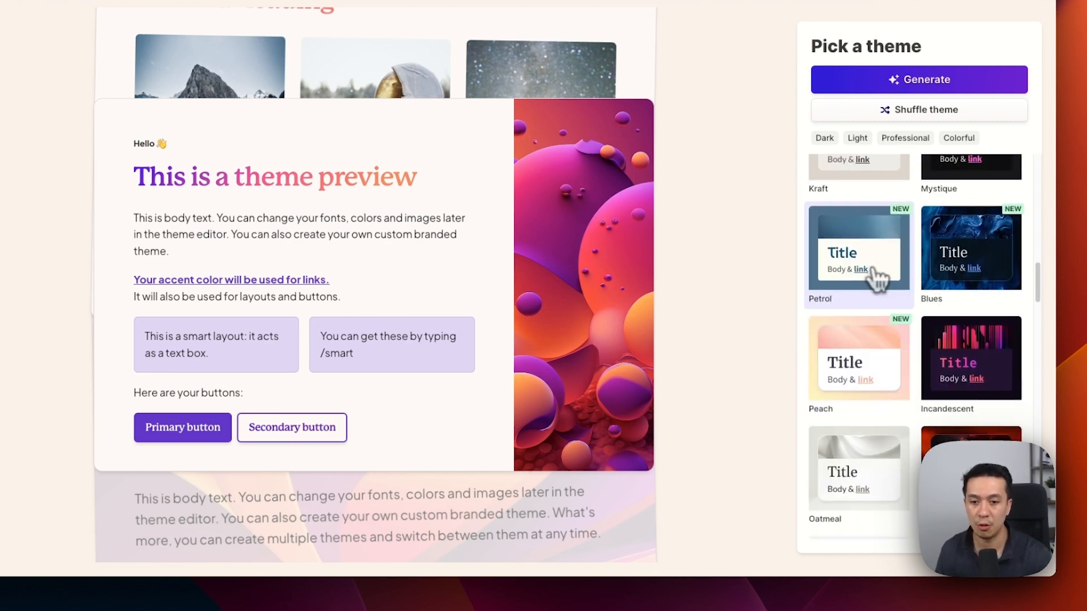
scroll(877, 279, "down", 3)
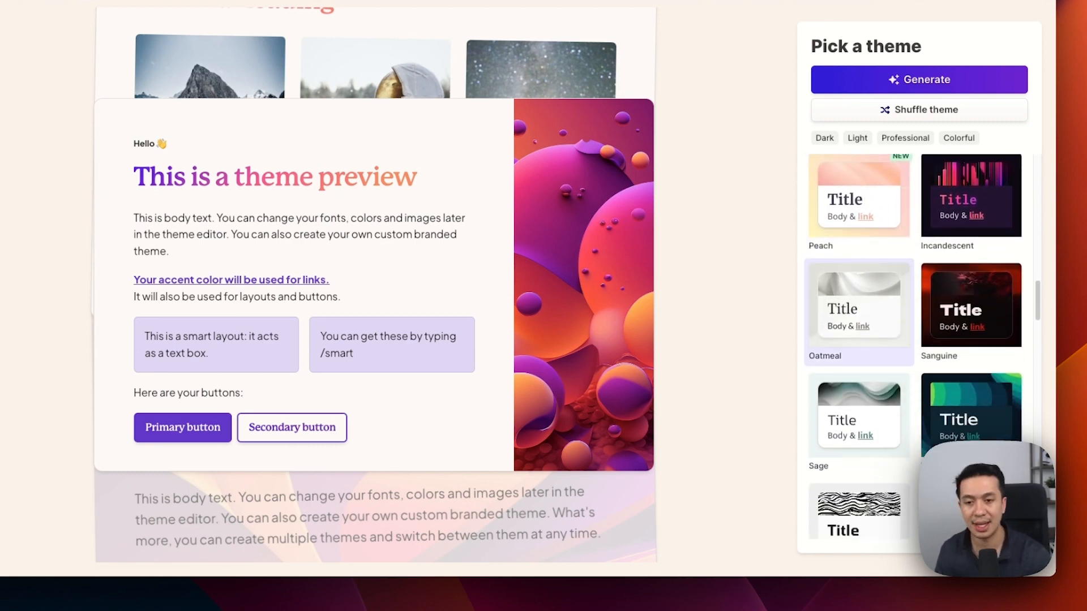
scroll(880, 273, "up", 5)
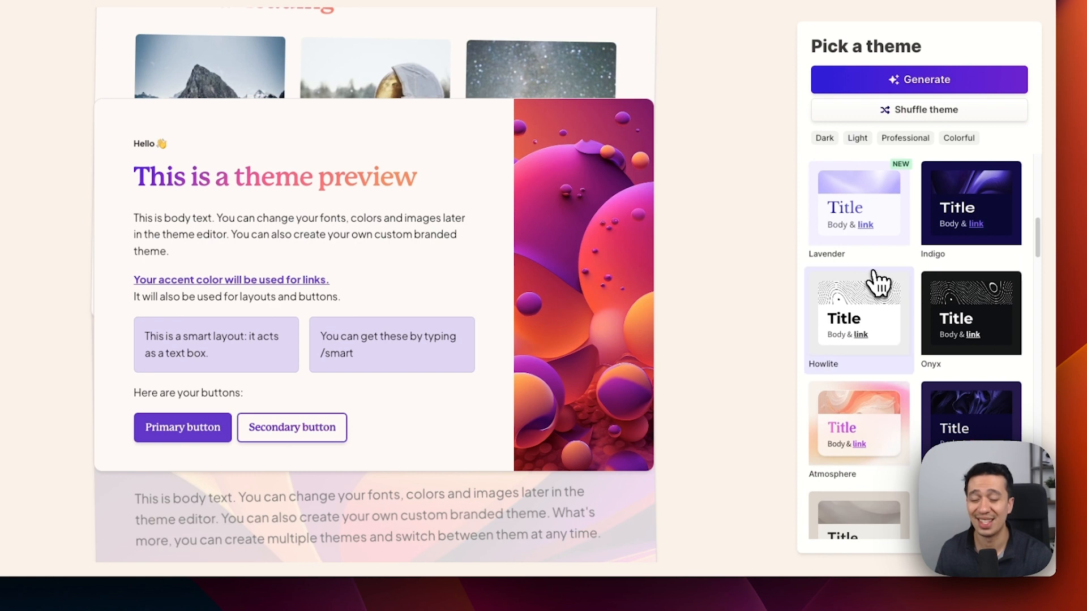
left_click(867, 216)
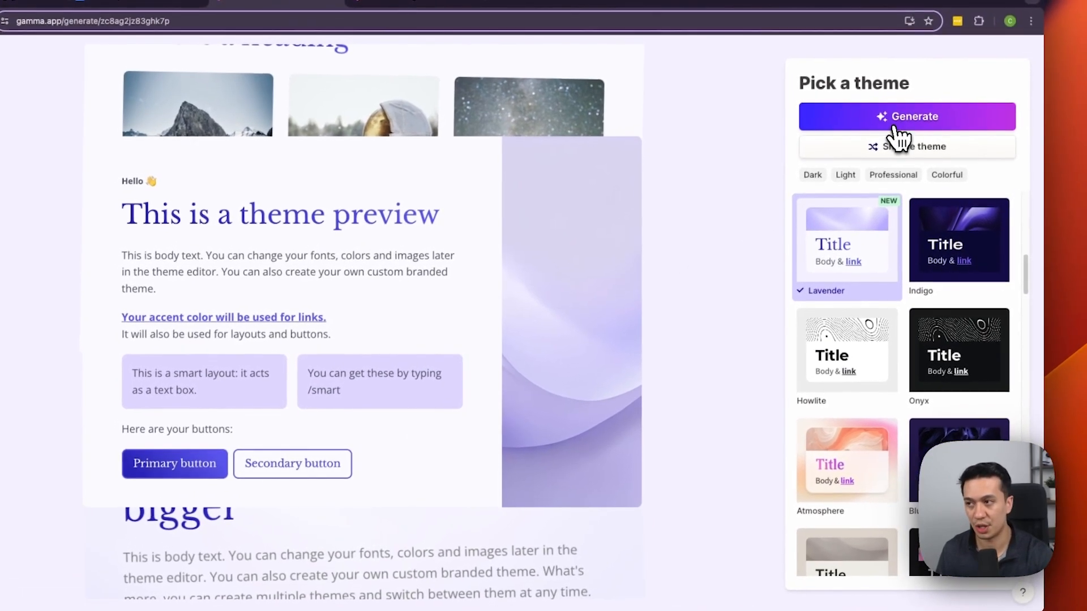
left_click(899, 130)
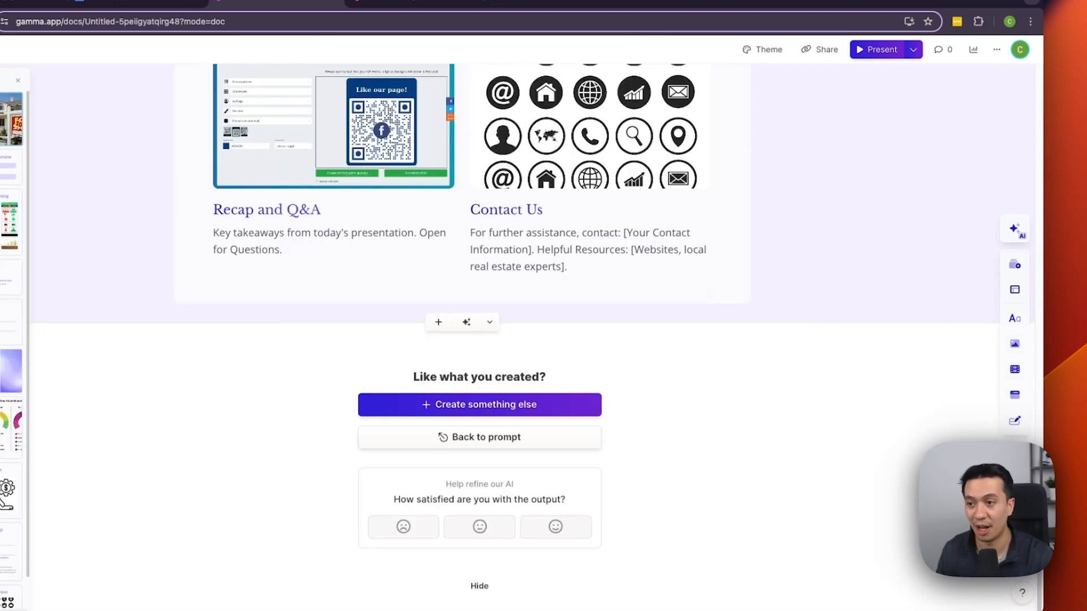
Review the generated slides from the closing card back up to the welcome card
scroll(462, 338, "up", 8)
scroll(462, 339, "up", 15)
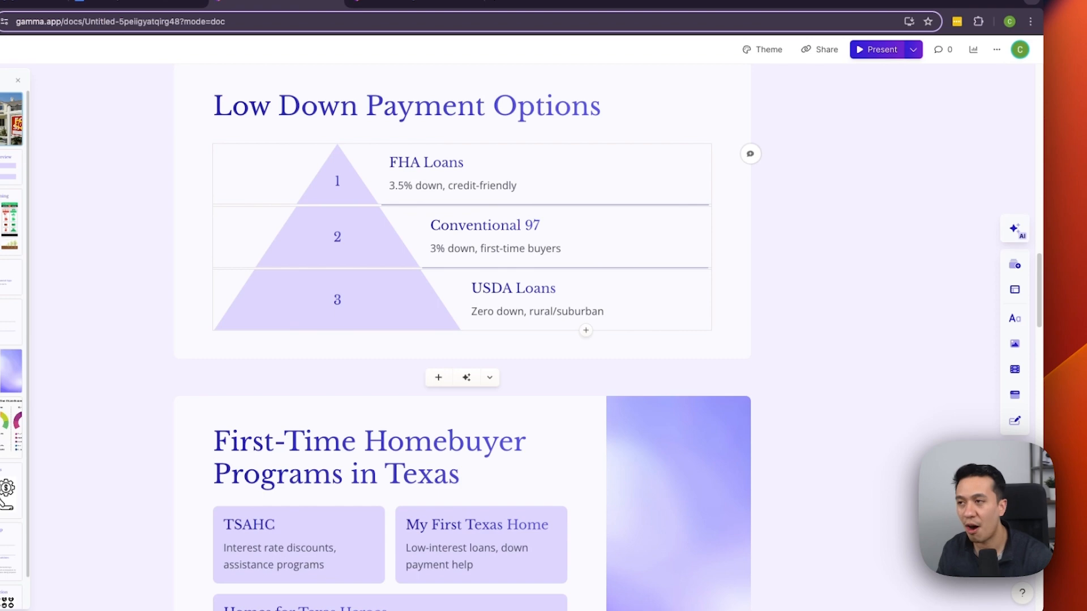
scroll(462, 340, "up", 5)
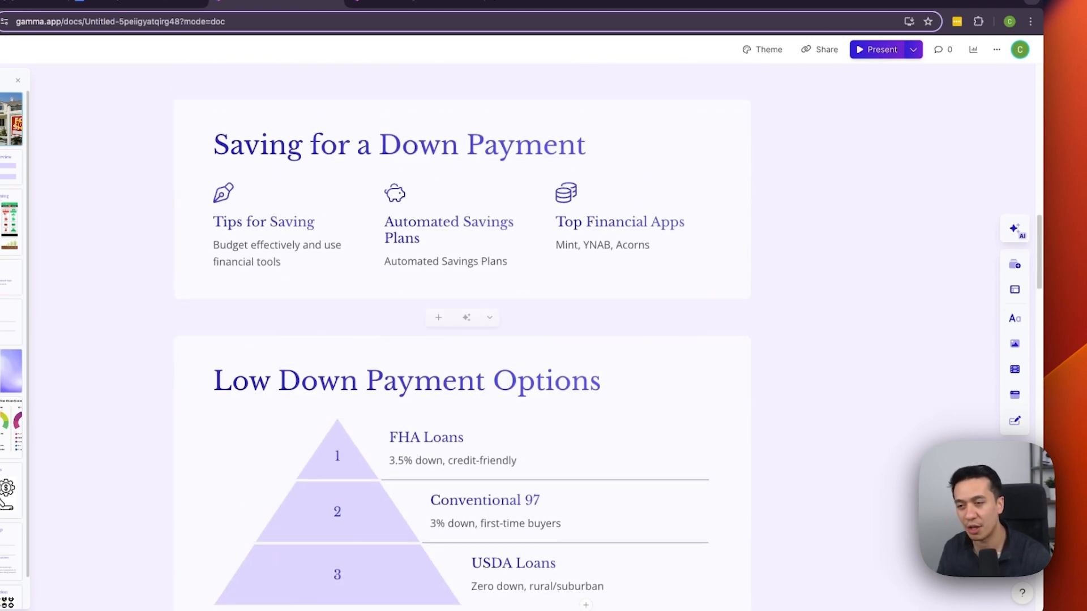
scroll(705, 288, "up", 7)
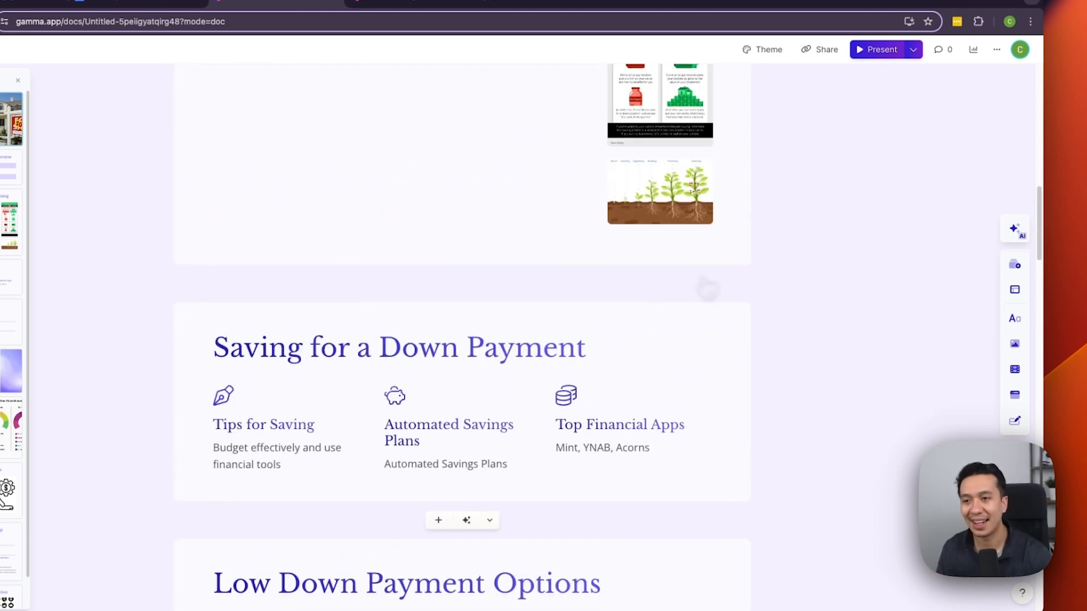
scroll(703, 286, "up", 12)
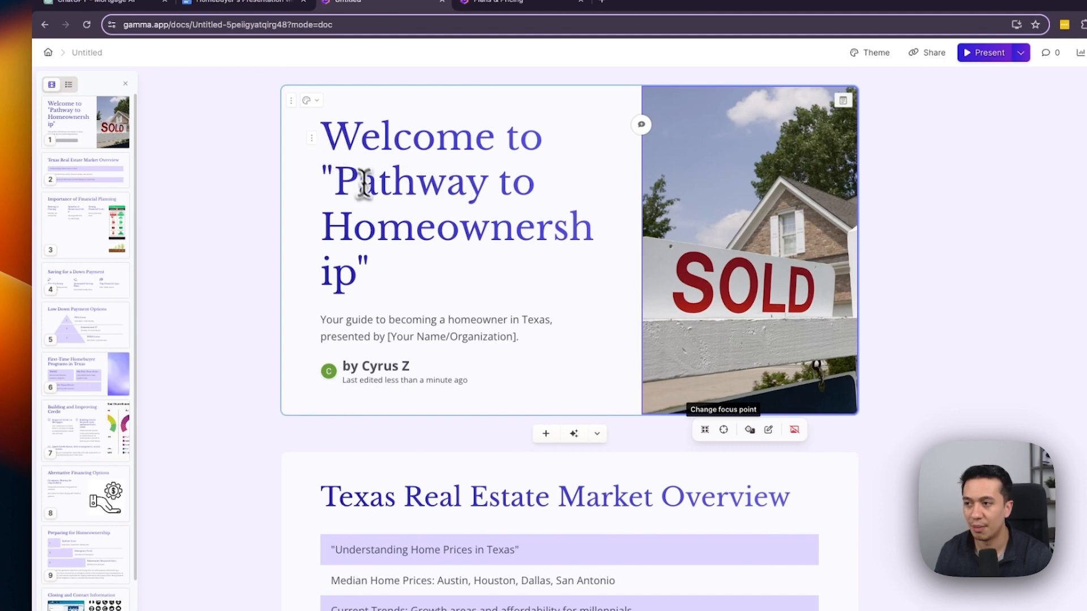
Change the welcome card's title text from the Title style to Heading 1, and look at its text color options
left_click_drag(365, 270, 317, 152)
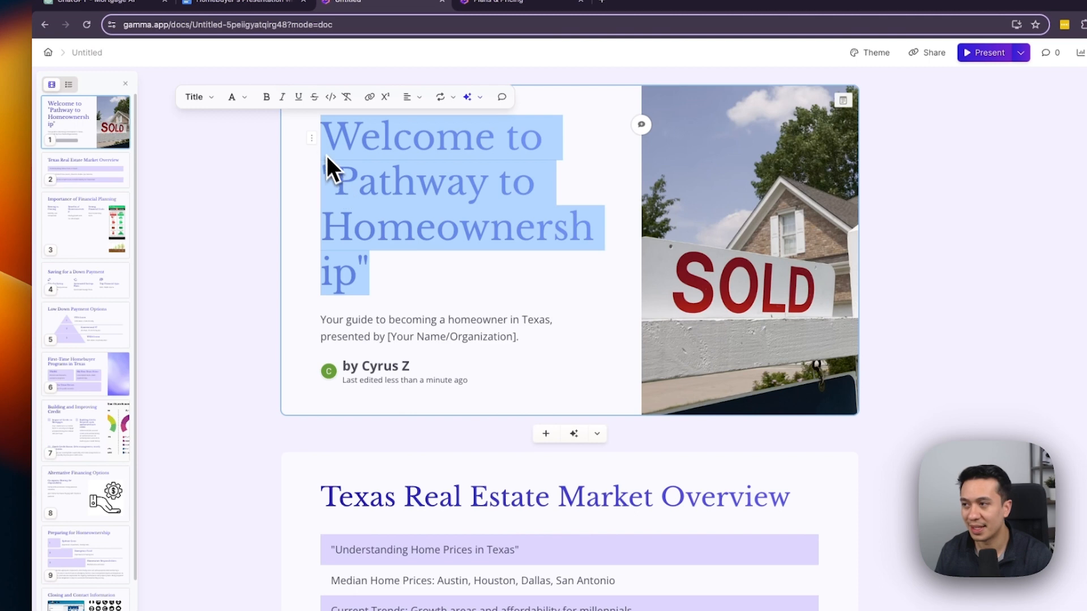
left_click(205, 98)
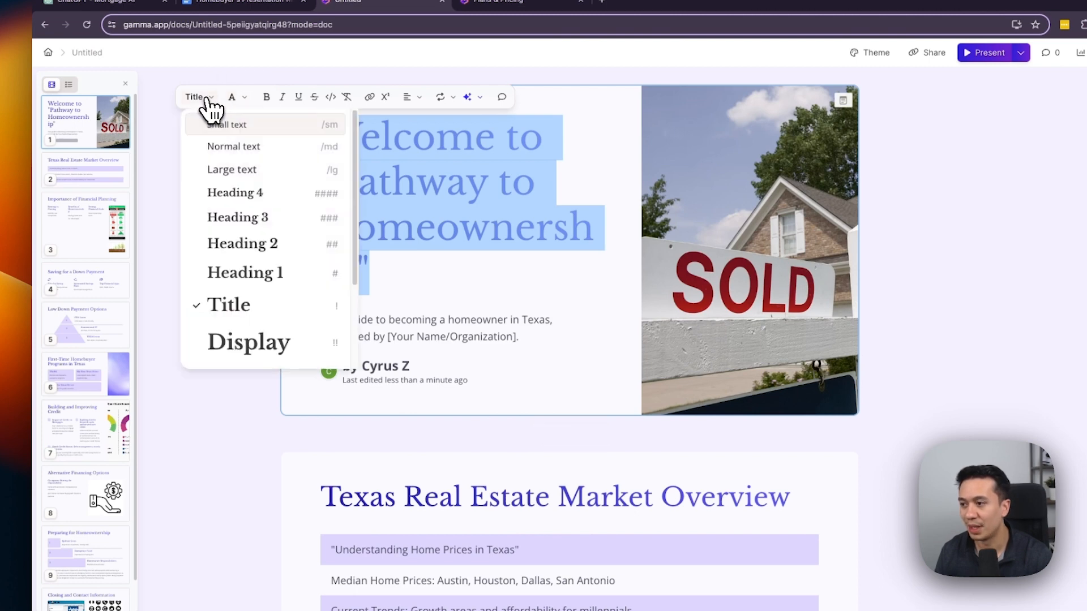
left_click(264, 276)
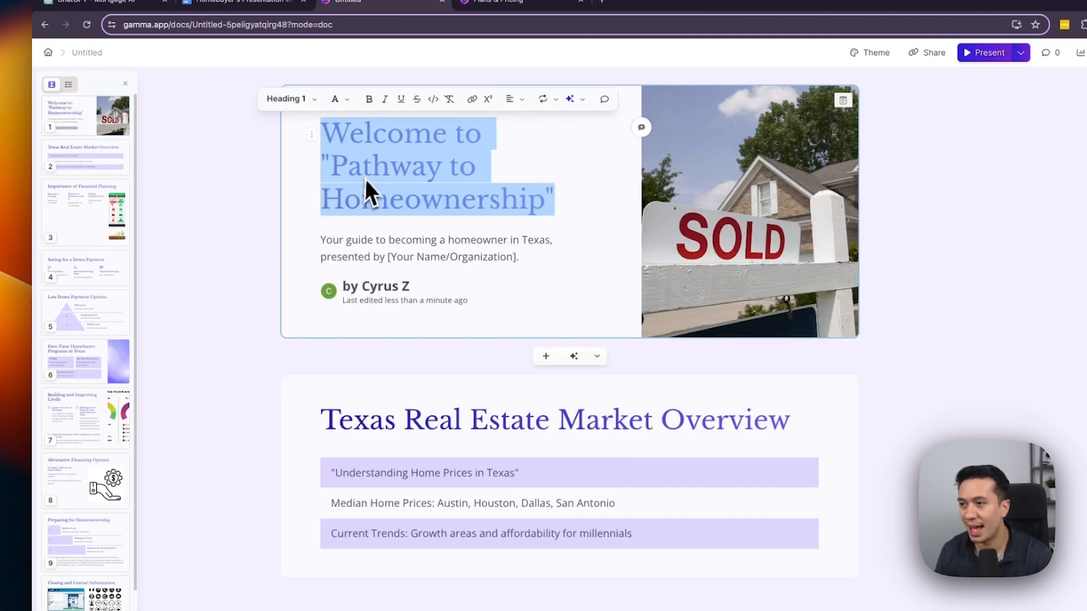
left_click(336, 100)
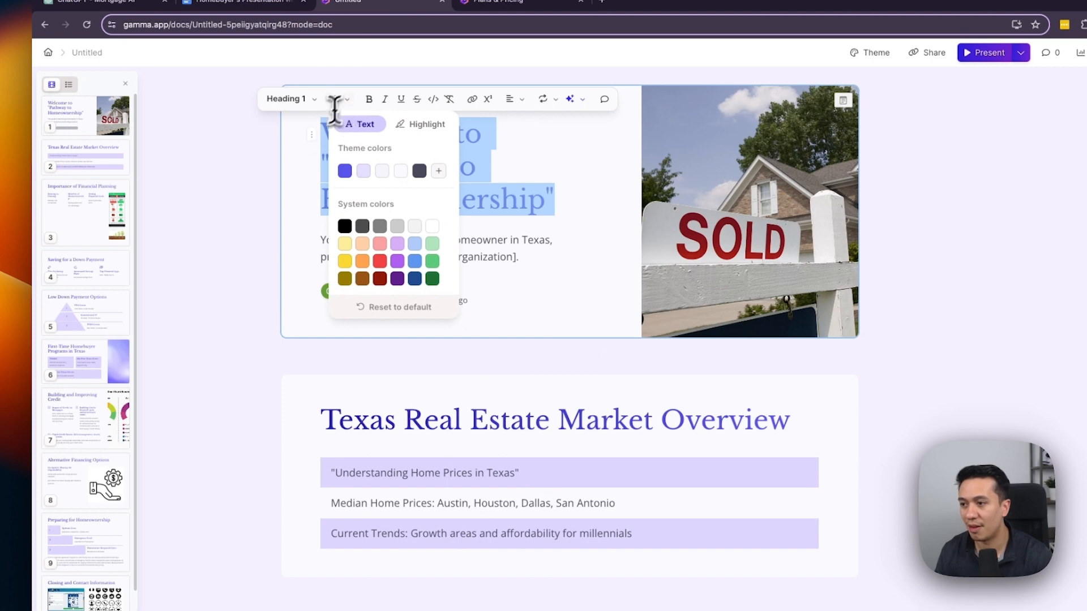
left_click(282, 184)
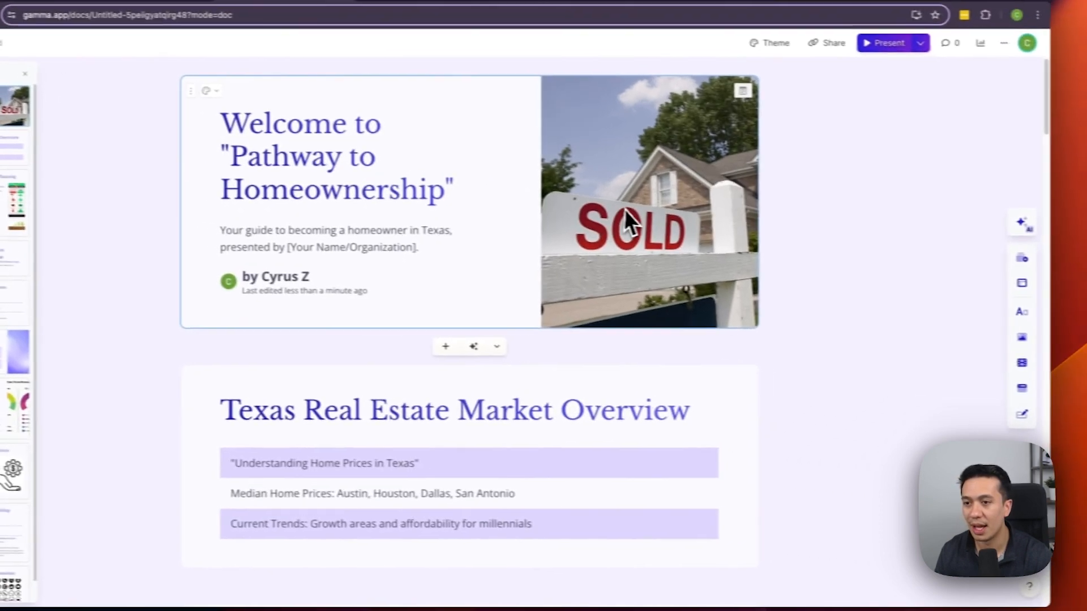
Replace the welcome card's accent image with the smiling couple holding keys from a web image search for "young people buying a home"
left_click(626, 211)
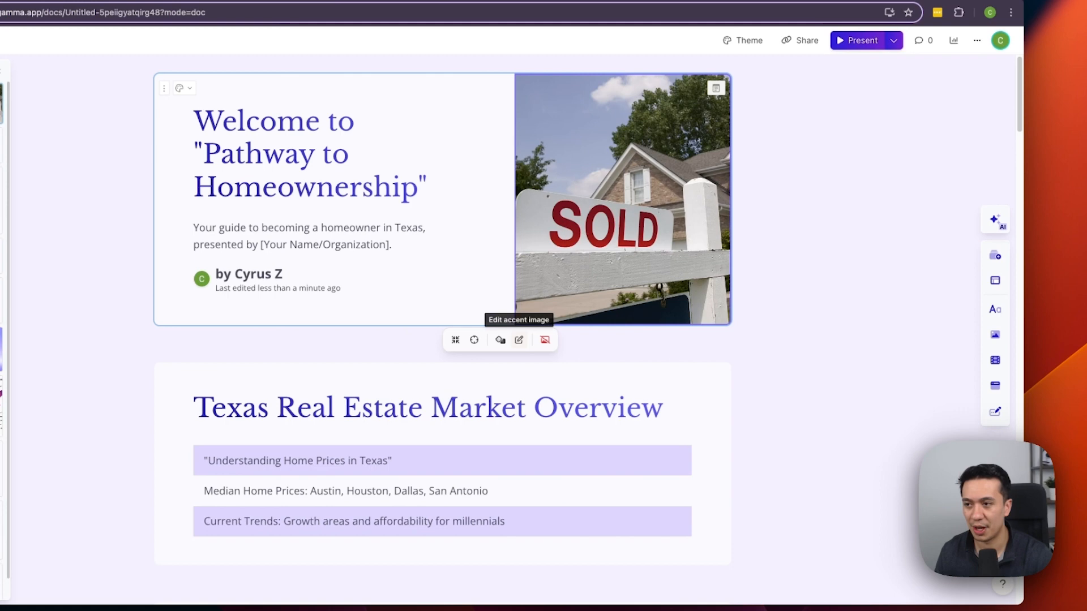
left_click(519, 340)
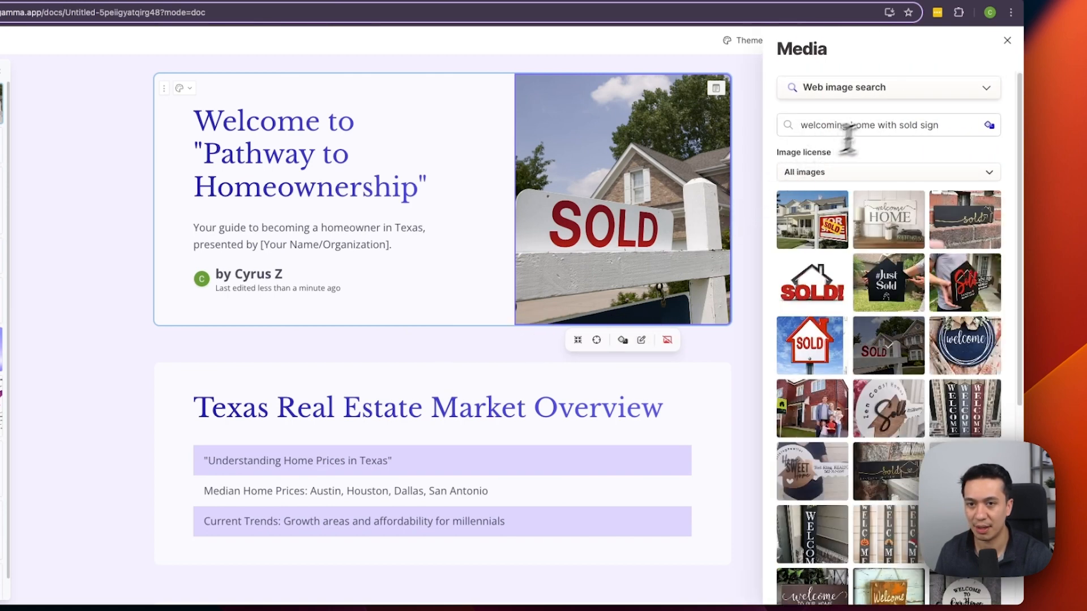
triple_click(846, 127)
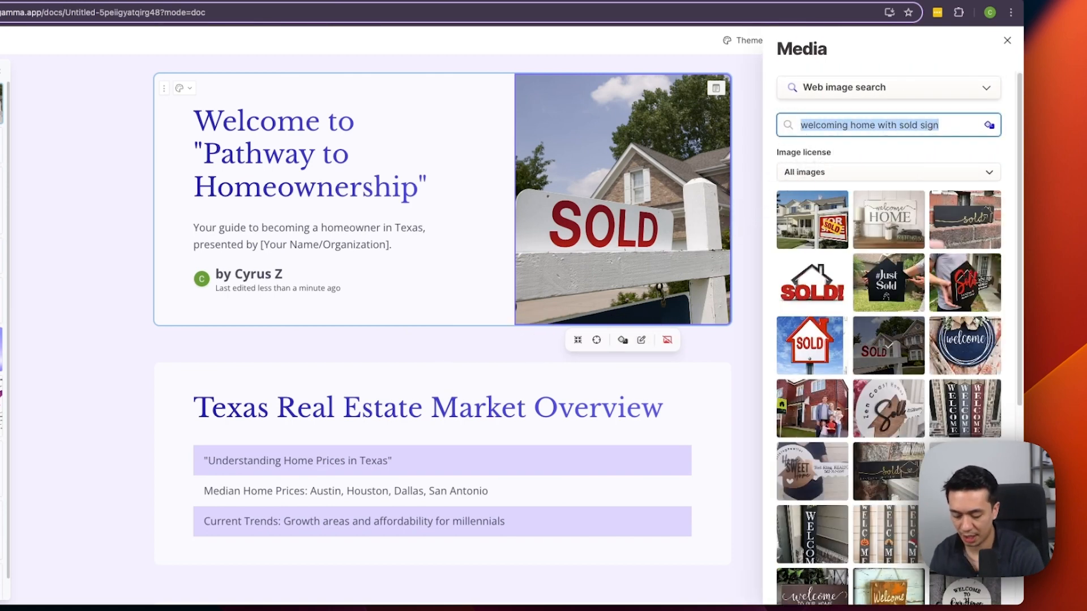
type("young people buying a h")
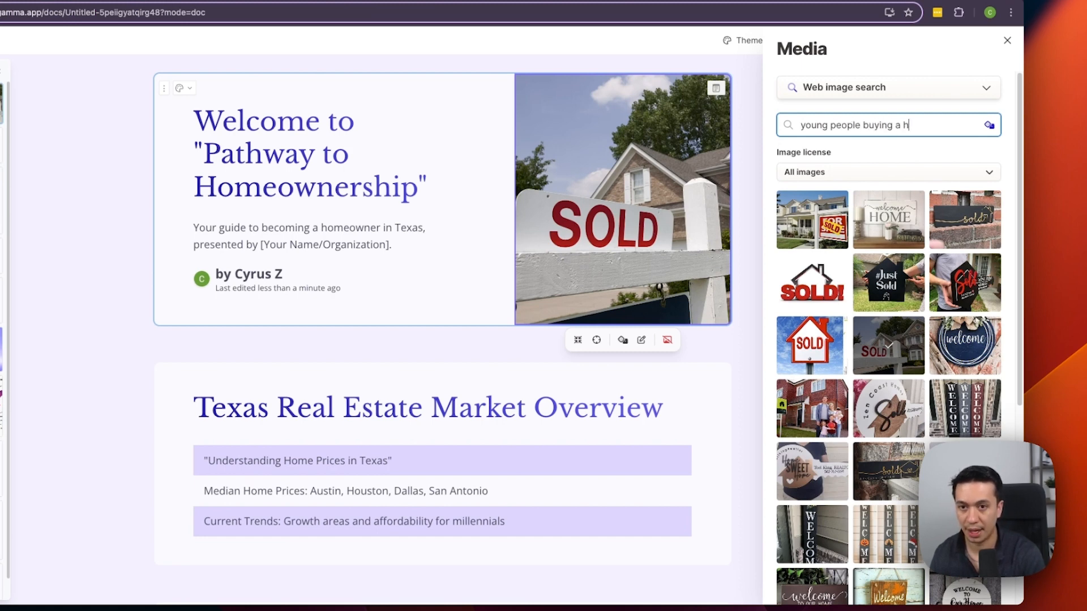
type("ome")
key("Return")
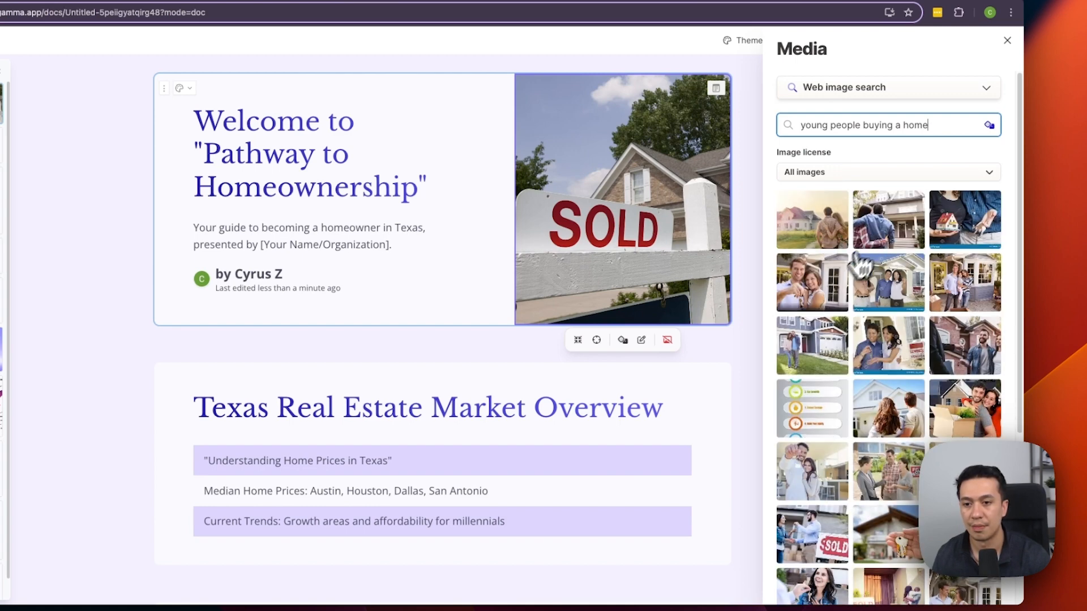
left_click(827, 288)
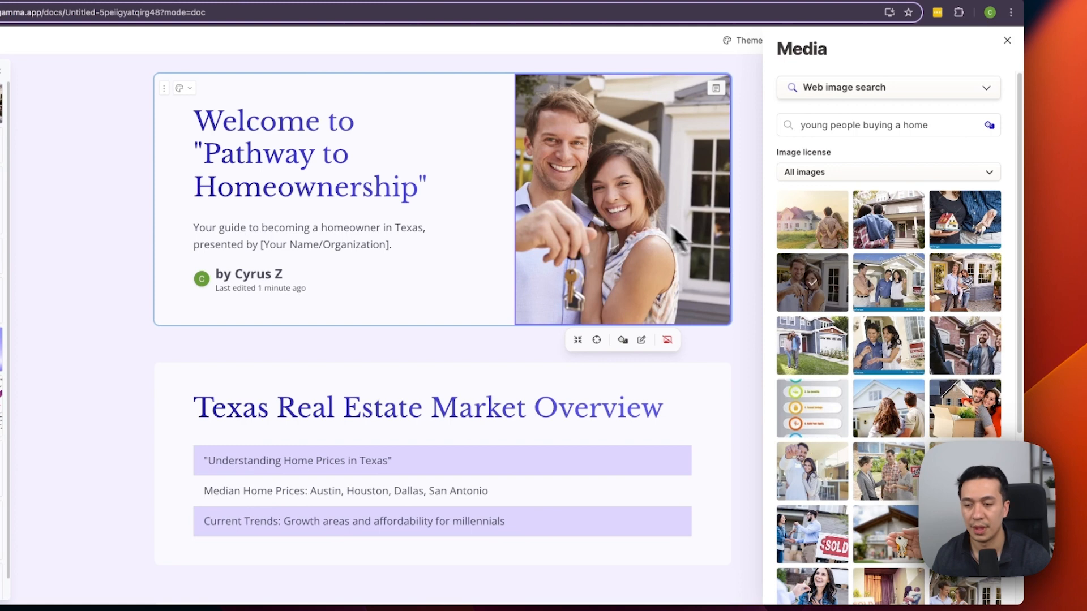
Move the focus point of the welcome card's accent image so the couple and their keys are framed
left_click(596, 341)
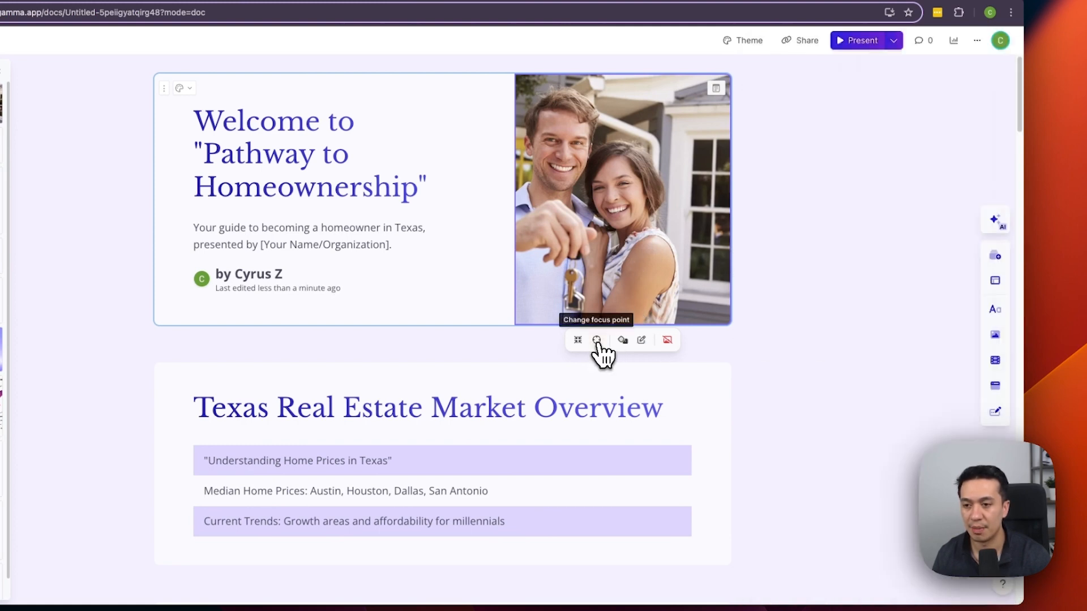
left_click_drag(596, 284, 558, 279)
left_click(792, 311)
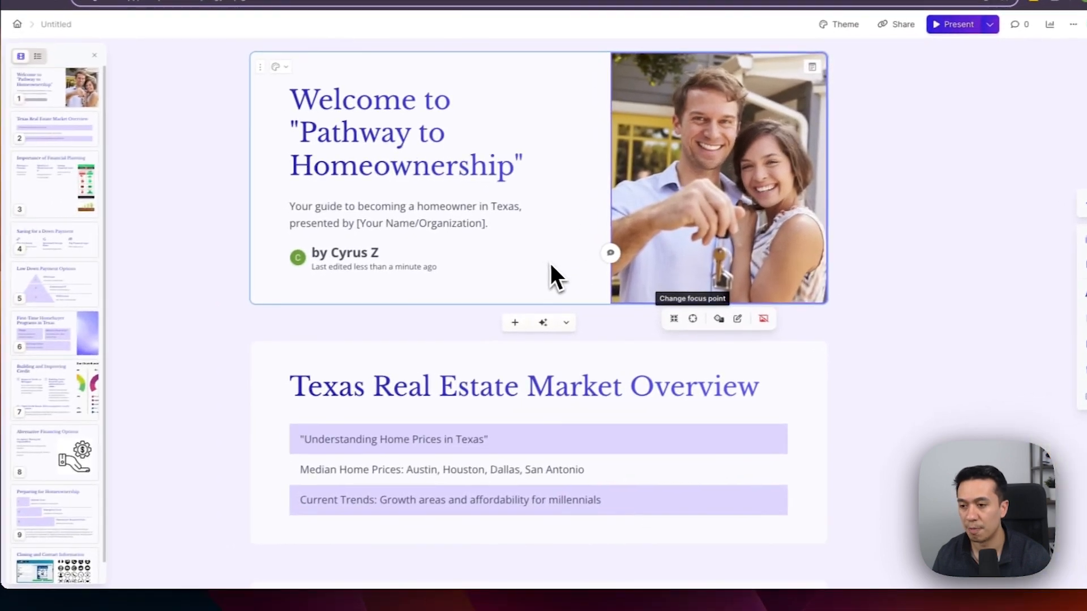
scroll(454, 279, "down", 3)
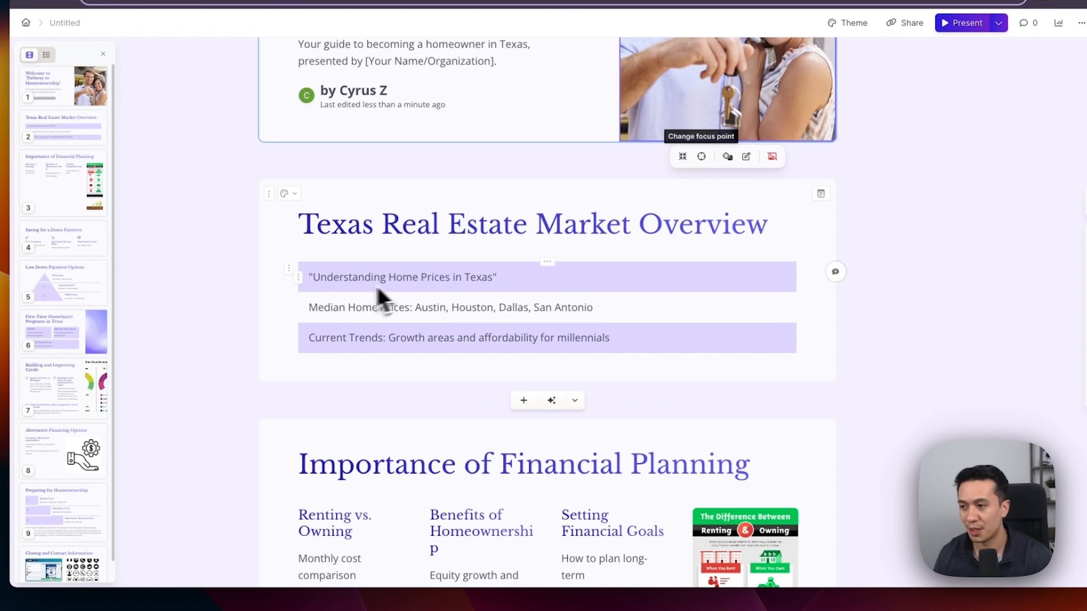
left_click(292, 275)
left_click(297, 309)
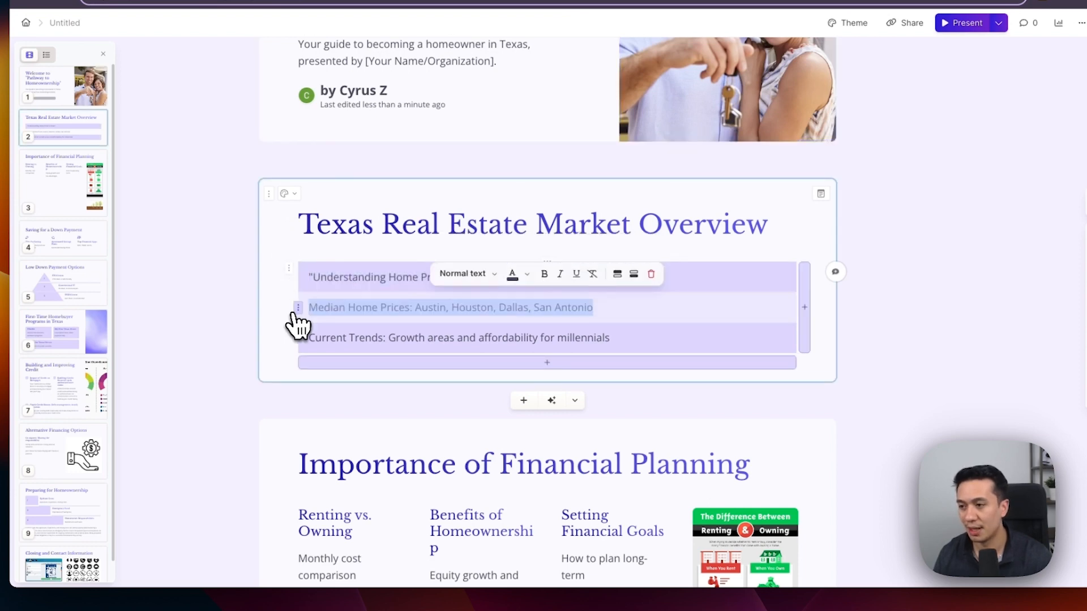
left_click(257, 308)
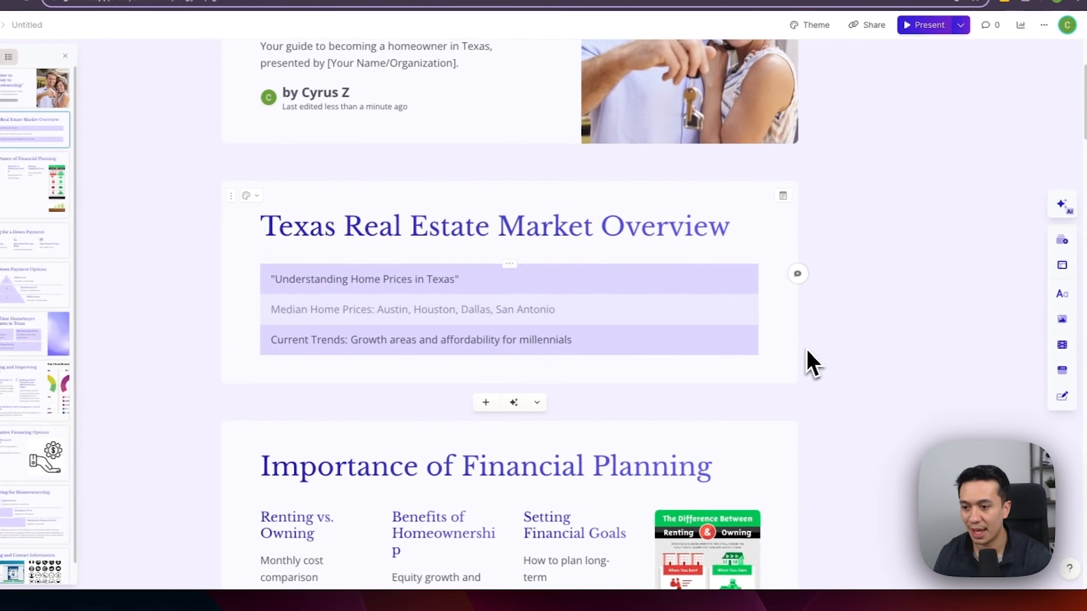
Delete the column with the renting versus owning infographic and plant image from the Importance of Financial Planning card
scroll(810, 358, "down", 4)
scroll(447, 349, "down", 3)
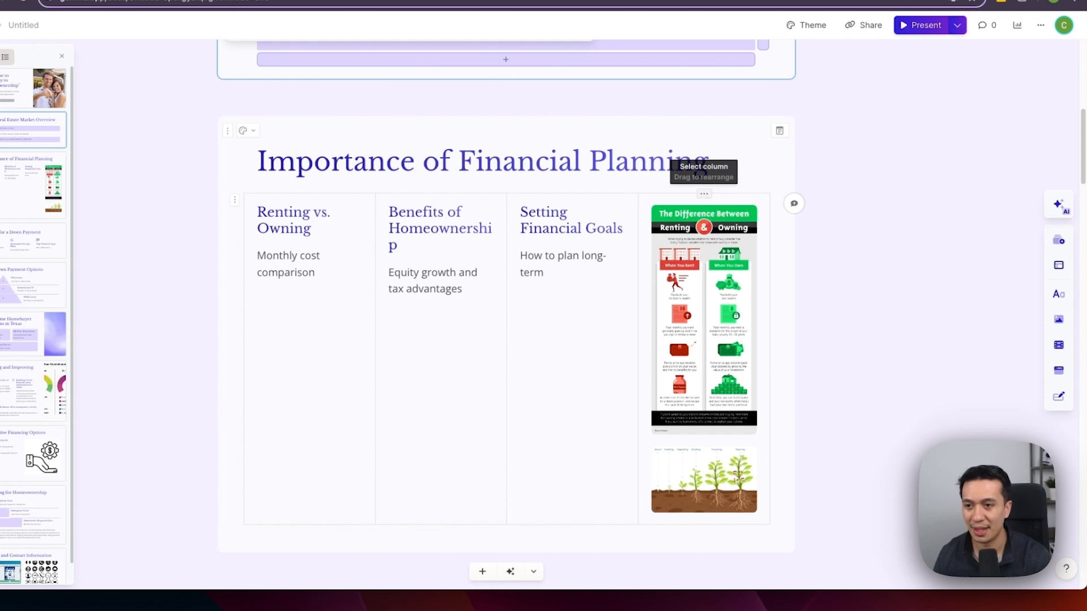
left_click(703, 194)
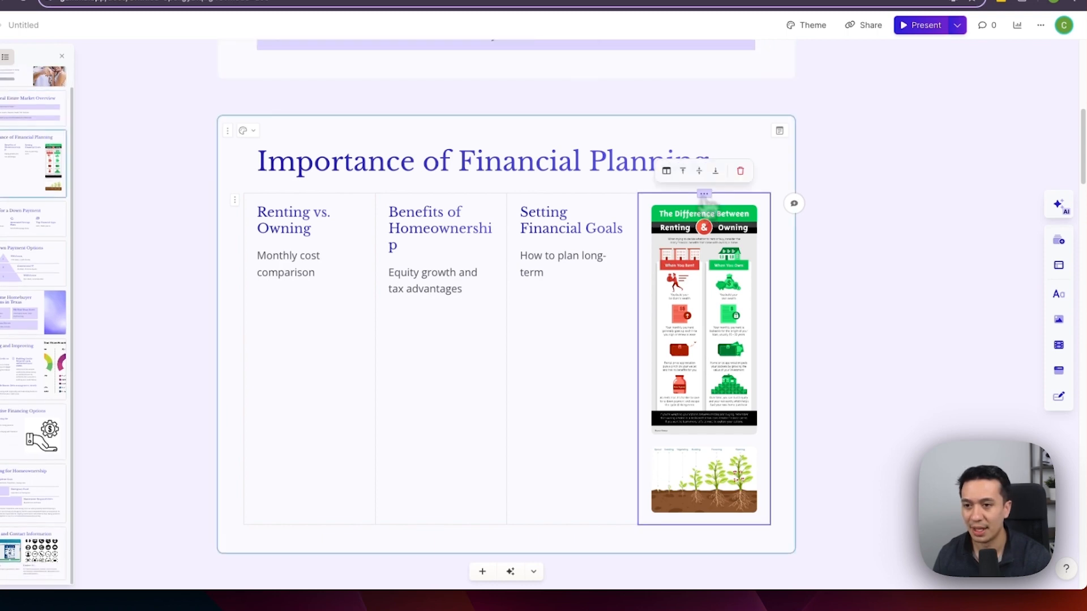
left_click(737, 175)
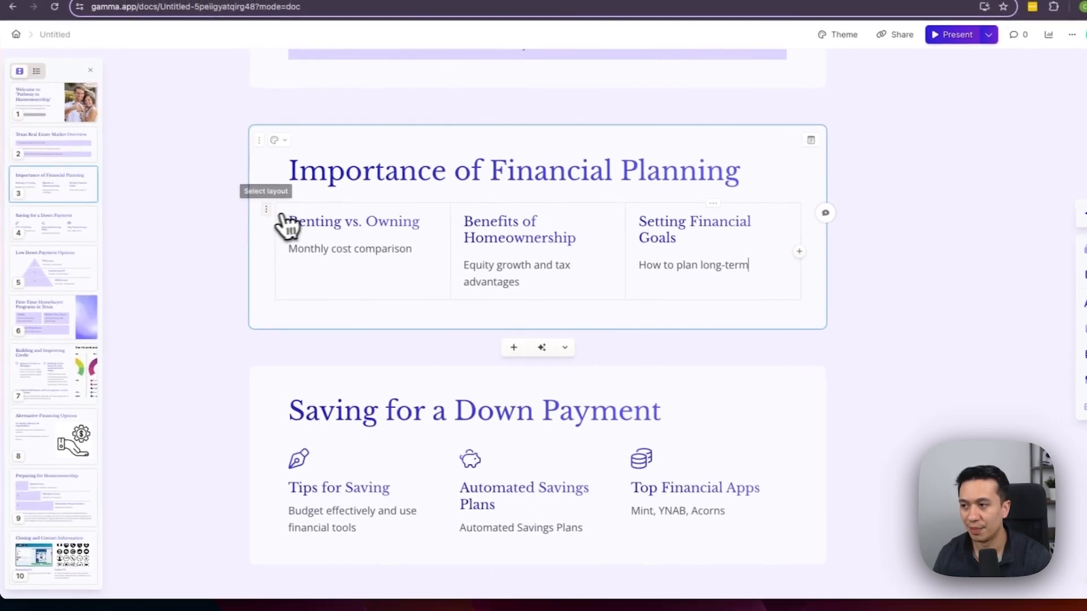
left_click(236, 200)
Open the icon choices for the Top Financial Apps column on the Saving for a Down Payment card
scroll(667, 311, "down", 6)
scroll(680, 317, "up", 1)
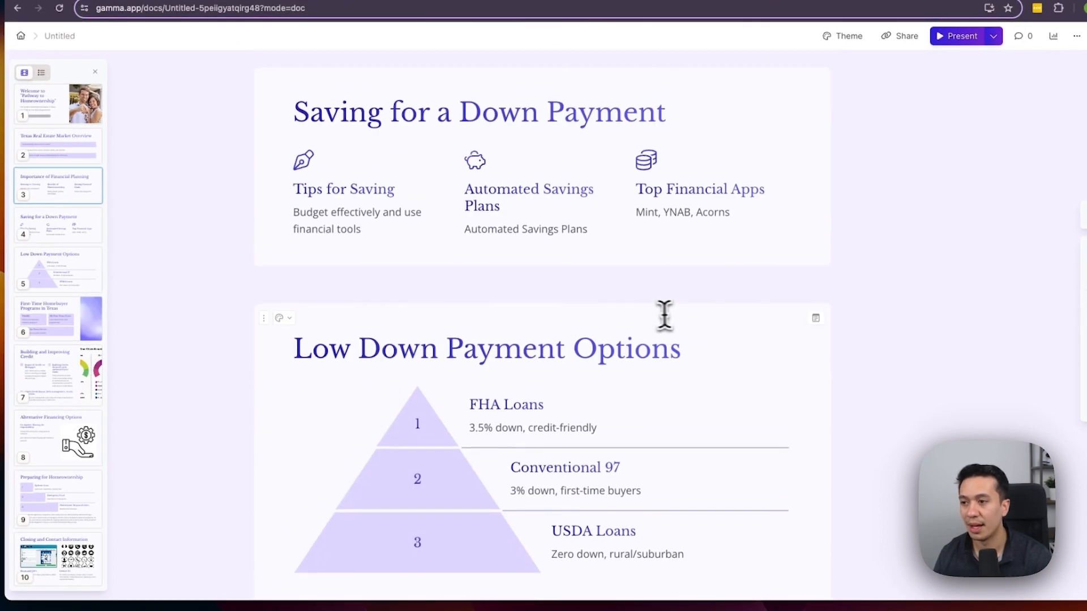
left_click(652, 167)
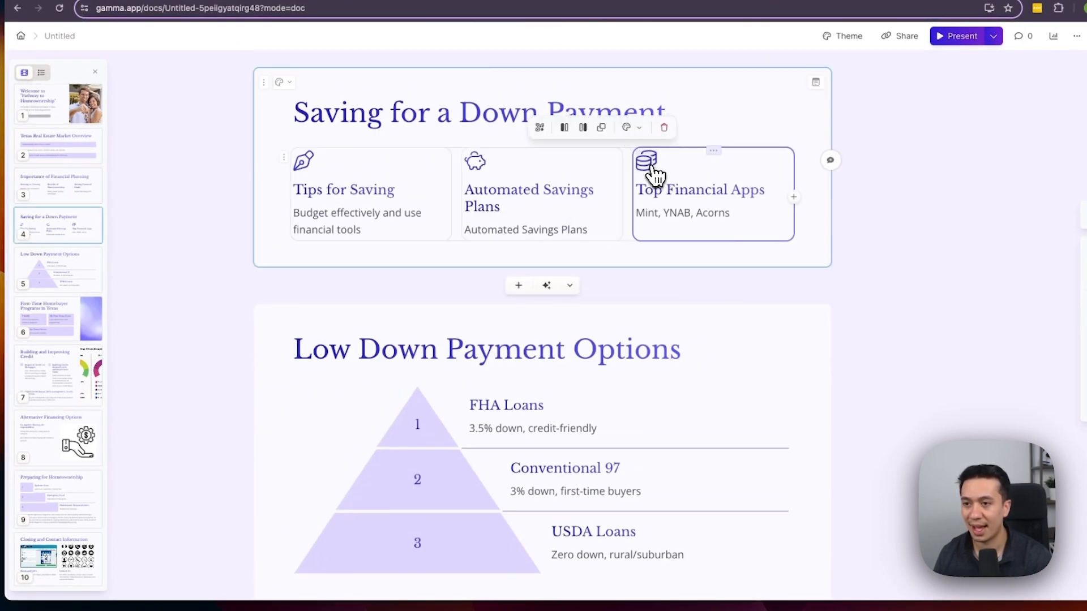
left_click(648, 164)
Try searching the icon library for "finance"
left_click_drag(911, 133, 860, 136)
key("BackSpace")
key("BackSpace")
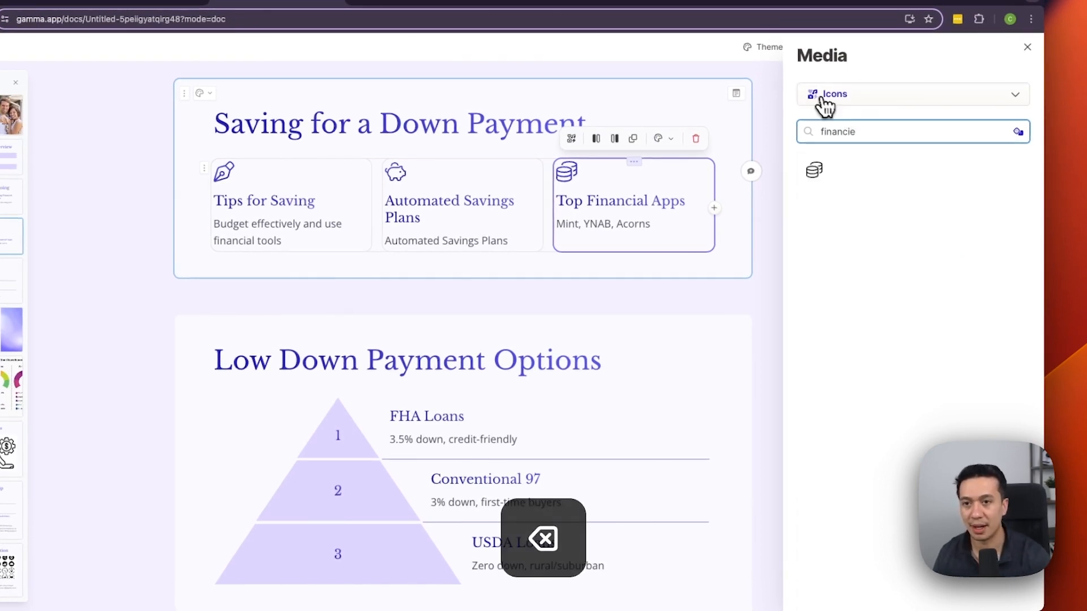
left_click(822, 102)
left_click(852, 260)
left_click(869, 134)
key("BackSpace")
key("BackSpace")
type("e")
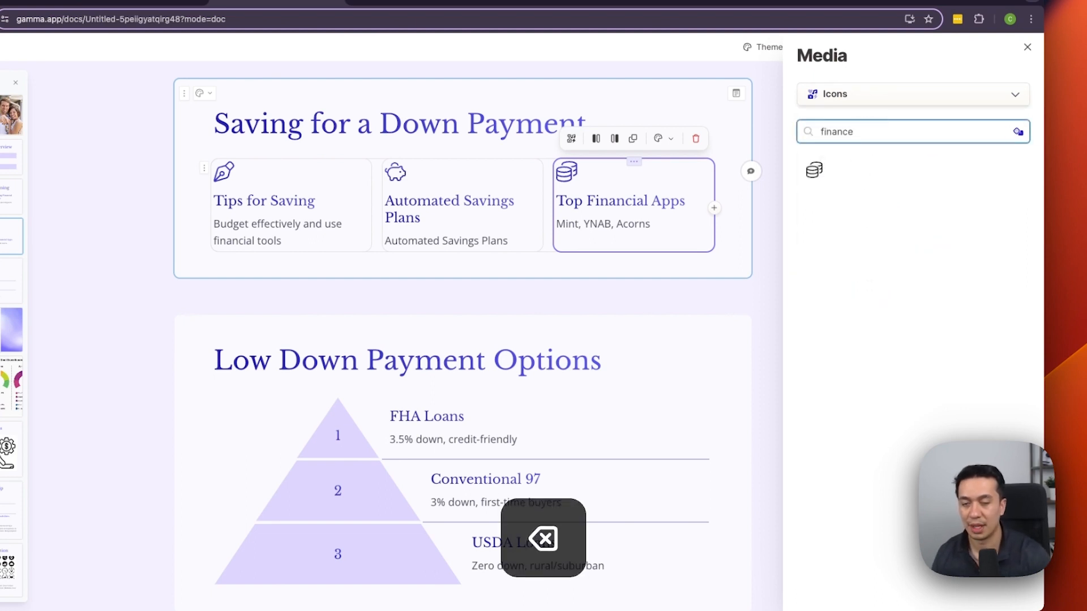
Search the icons for "money" and use a banknote icon for the Top Financial Apps column
key("super+a")
type("money")
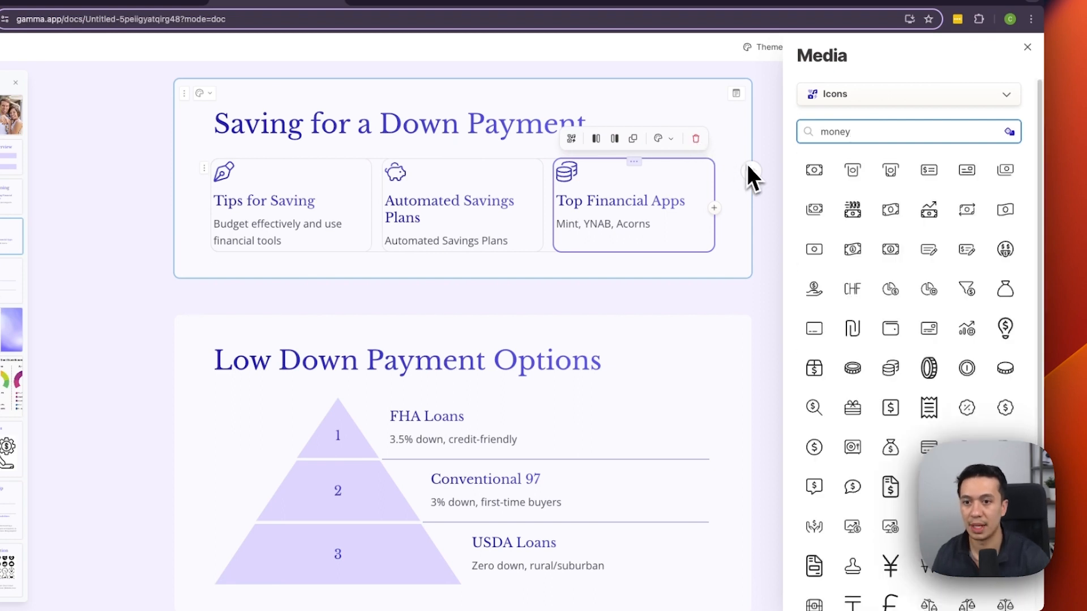
left_click(852, 252)
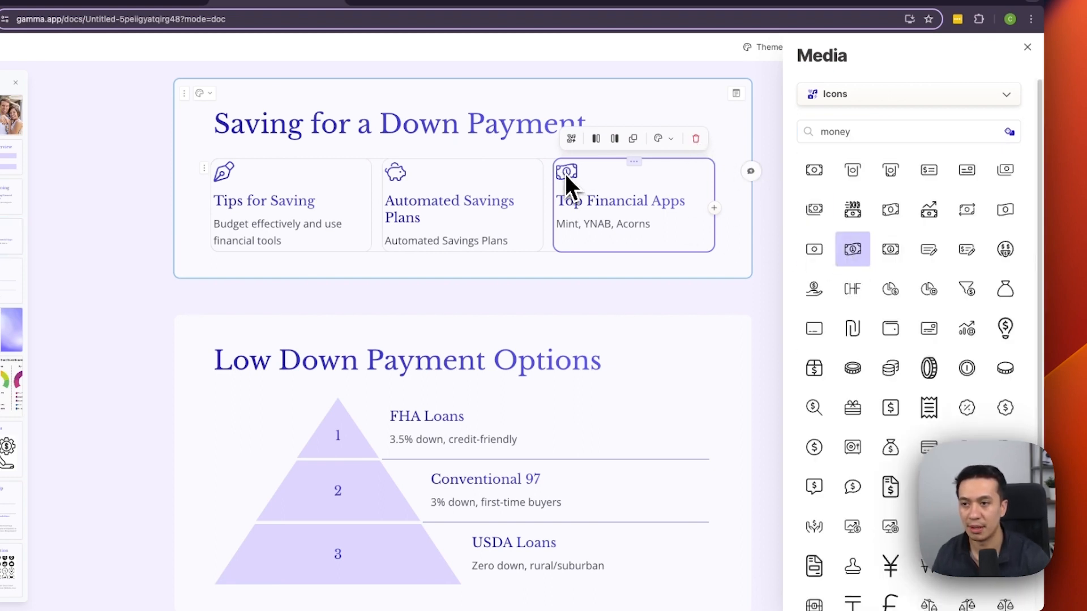
left_click(596, 287)
Change the layout of the Low Down Payment Options card from Pyramid to Bullets
scroll(597, 287, "down", 2)
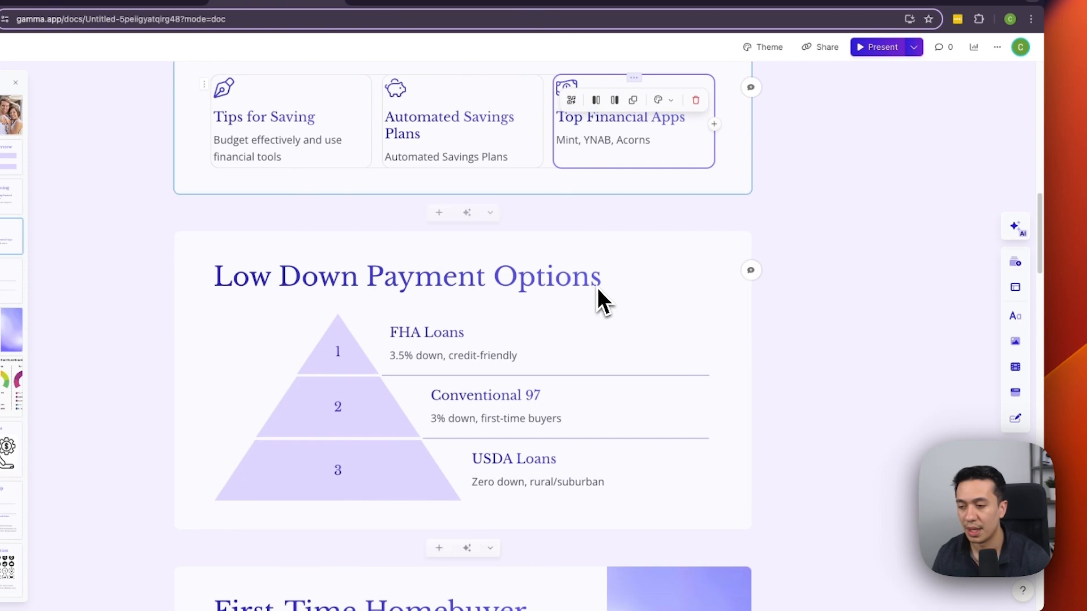
left_click(353, 266)
scroll(538, 299, "down", 1)
scroll(572, 300, "down", 2)
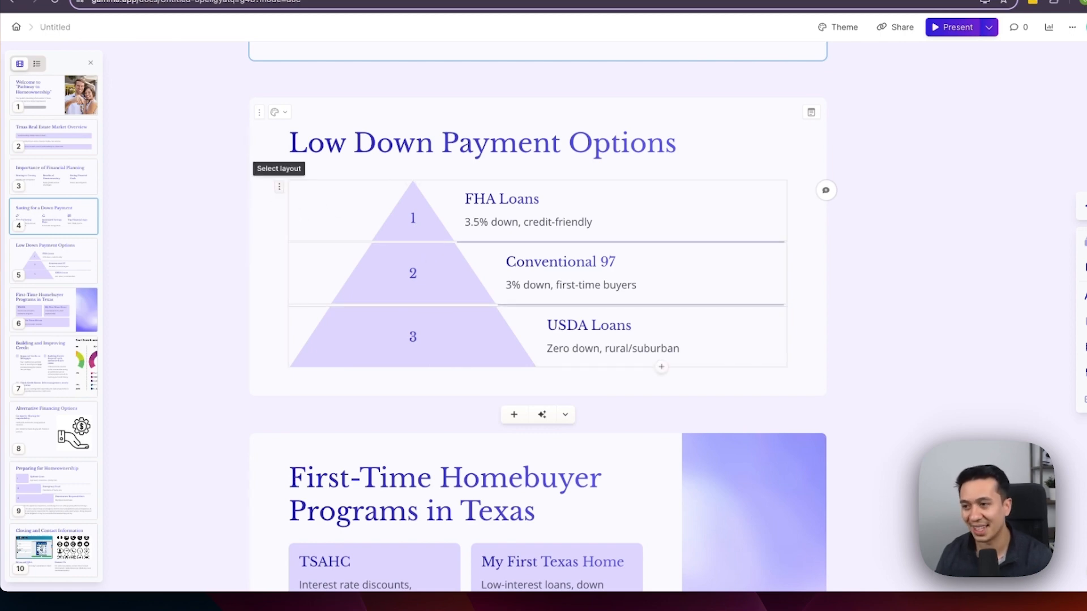
left_click(279, 187)
left_click(490, 163)
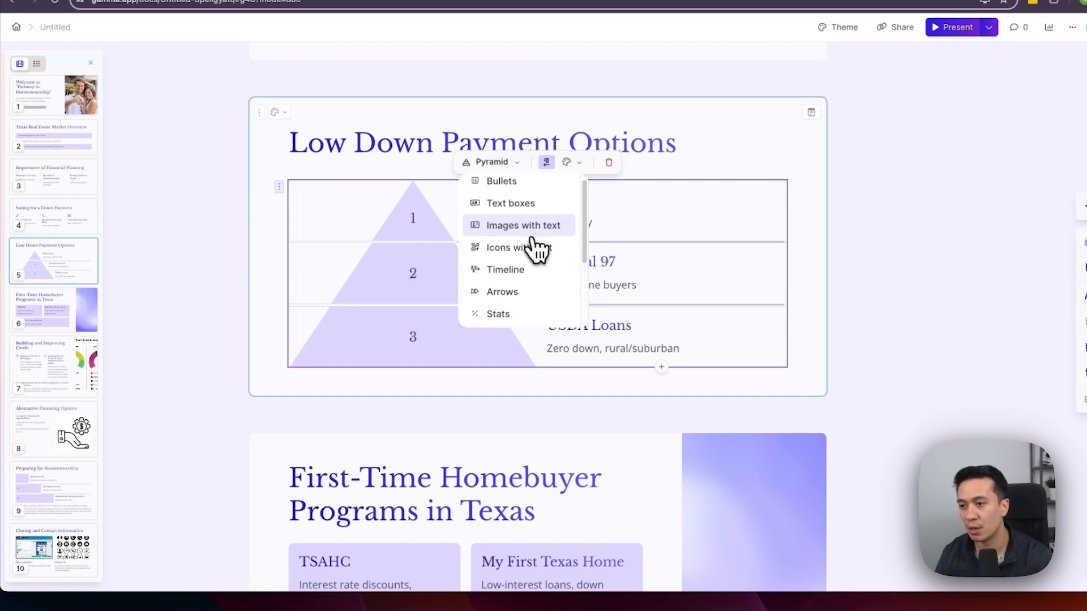
left_click(516, 199)
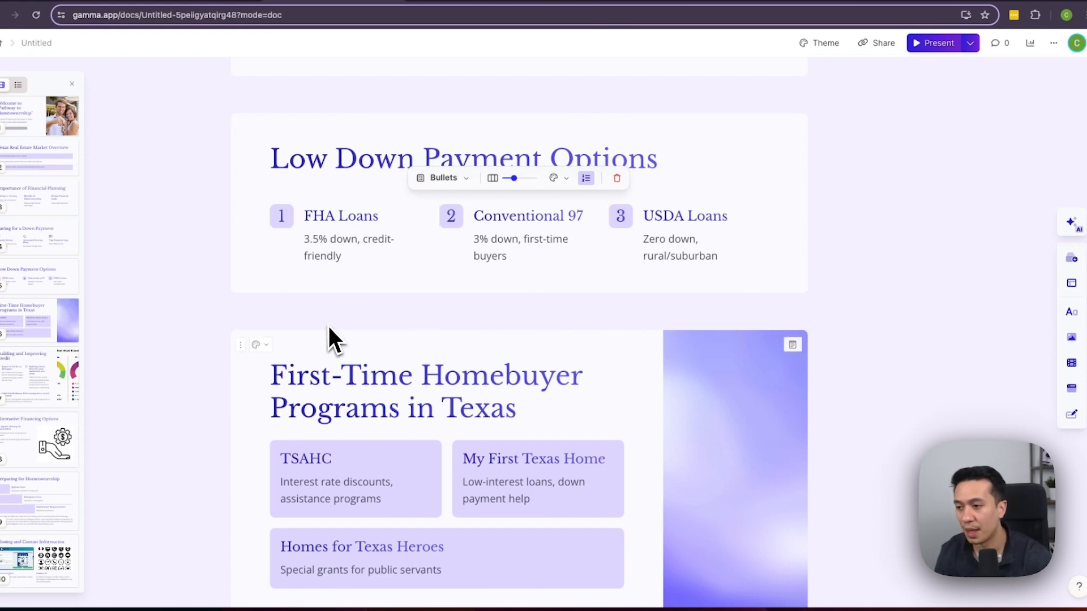
Remove the credit score ranges accent image from the Building and Improving Credit card
scroll(328, 325, "down", 3)
scroll(325, 325, "down", 1)
scroll(324, 325, "down", 2)
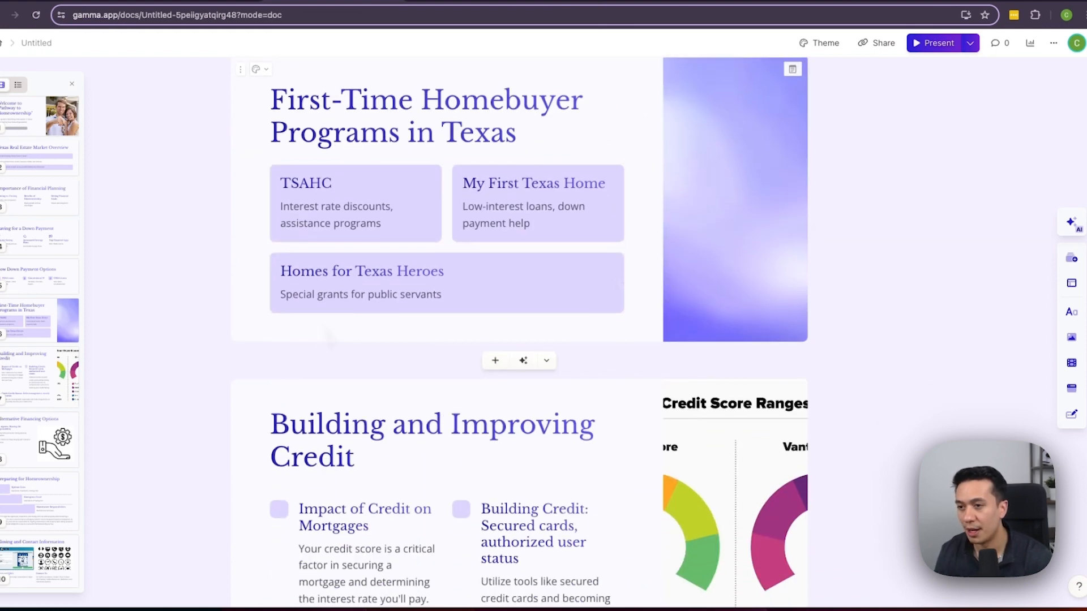
scroll(328, 334, "down", 4)
left_click(721, 316)
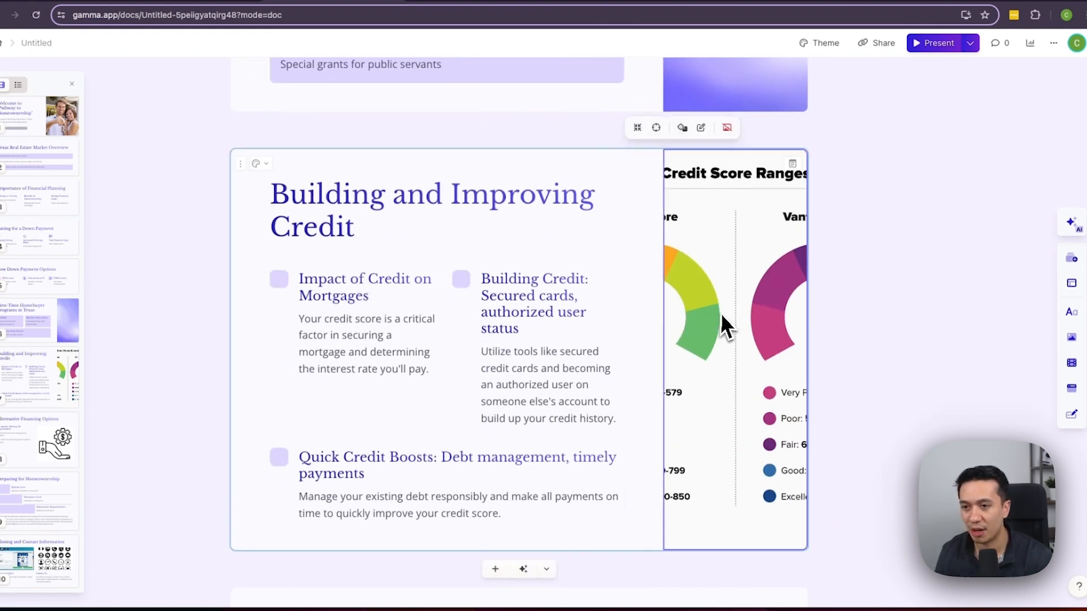
left_click(725, 129)
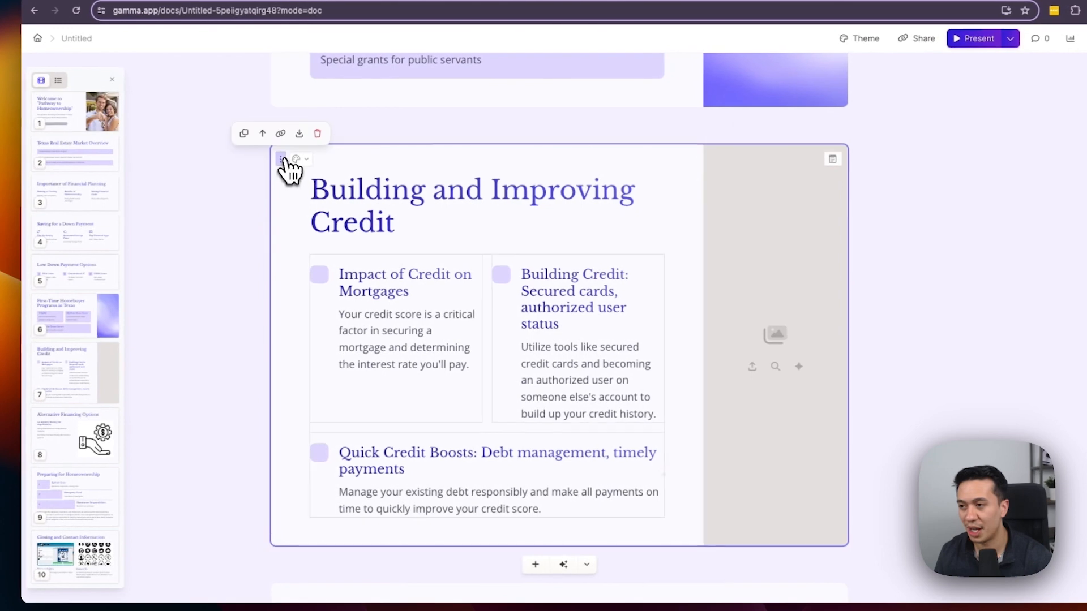
Set the Building and Improving Credit card to the layout without an accent image area
left_click(297, 160)
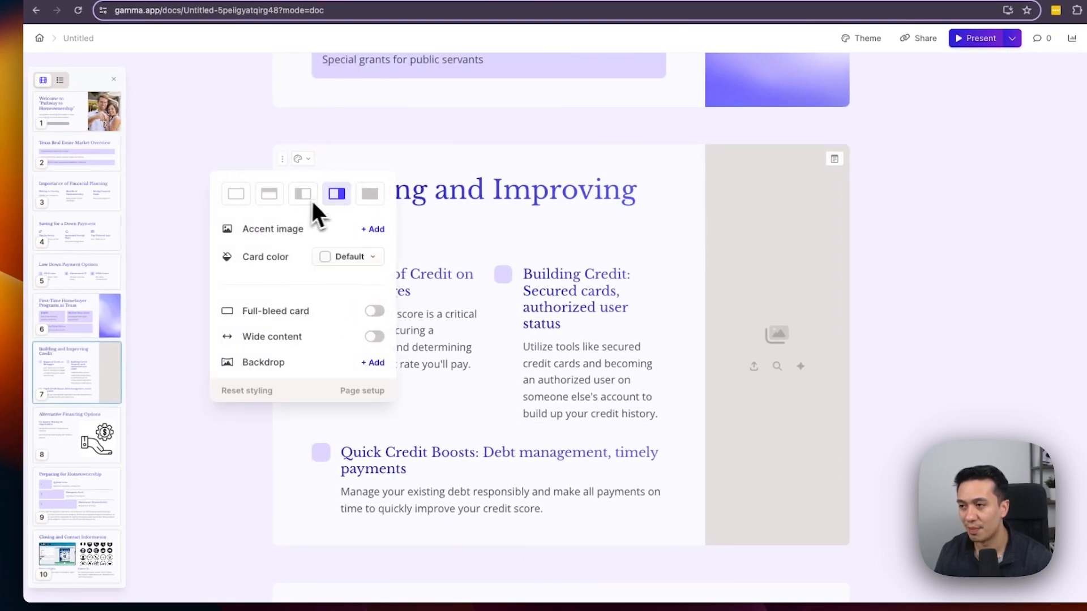
left_click(237, 199)
left_click(815, 345)
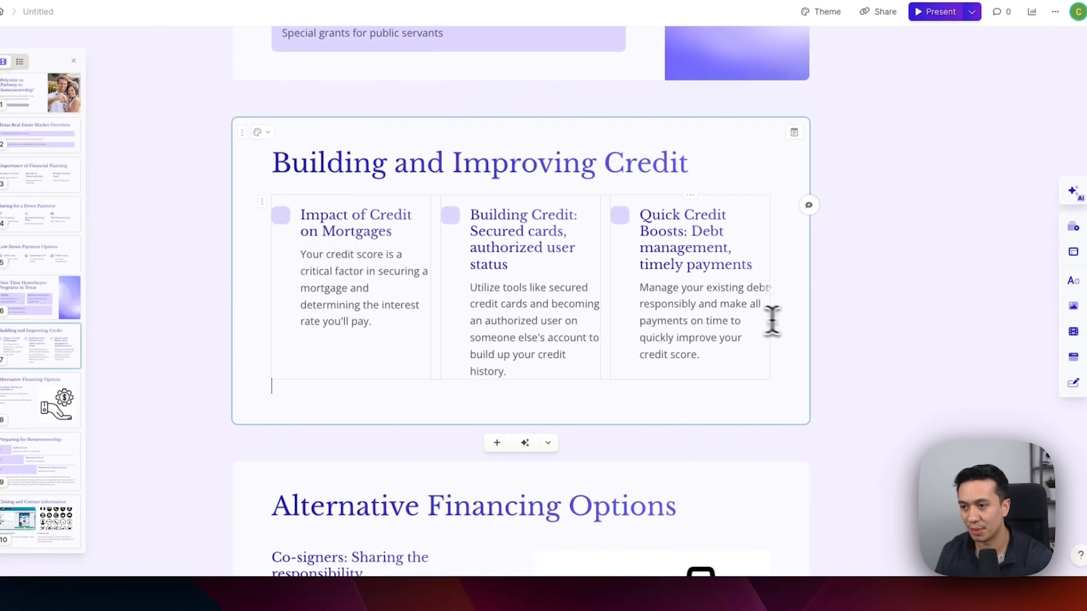
scroll(547, 292, "down", 6)
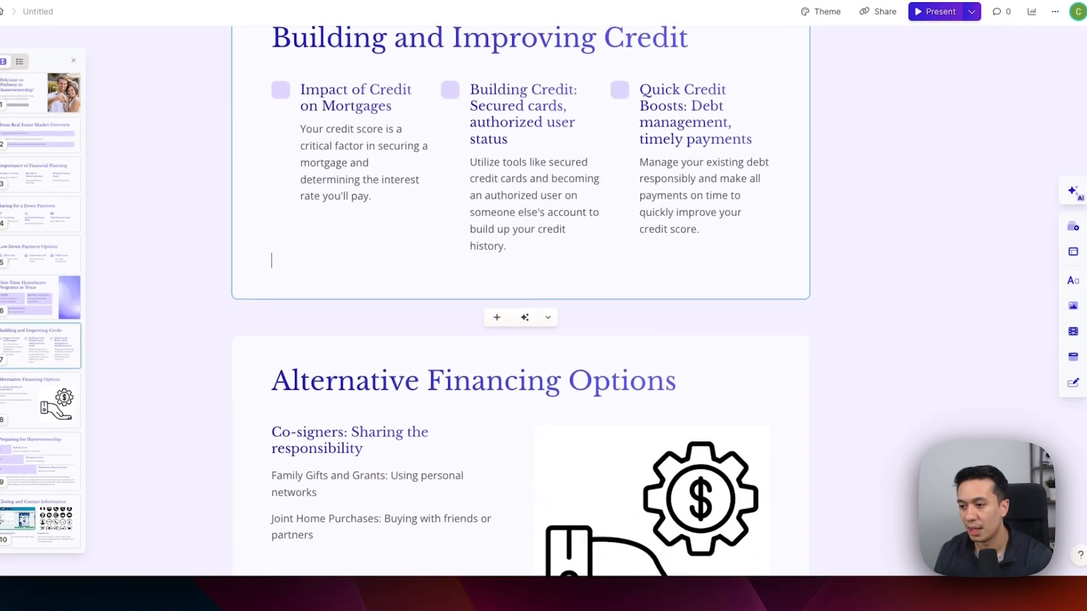
Change the layout of the Preparing for Homeownership card from Staircase to Timeline
scroll(540, 291, "down", 10)
scroll(539, 292, "up", 4)
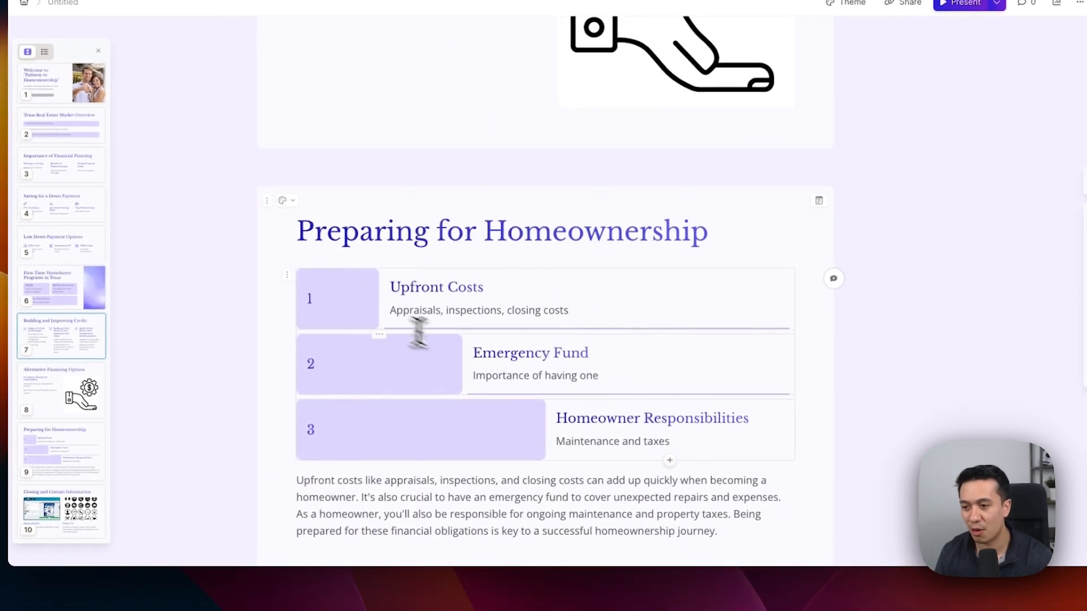
left_click(298, 292)
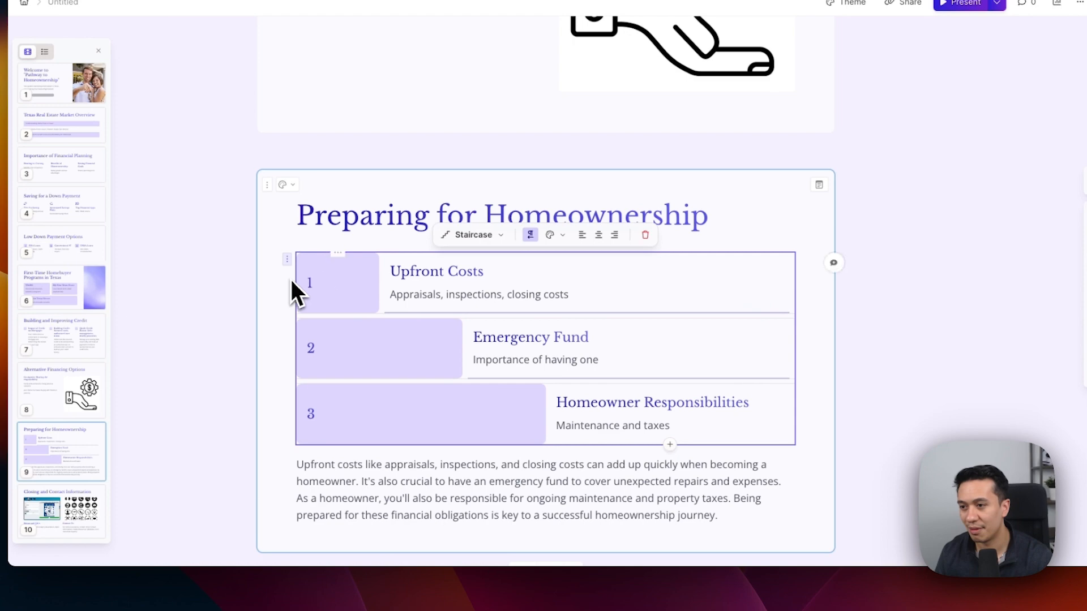
left_click(465, 237)
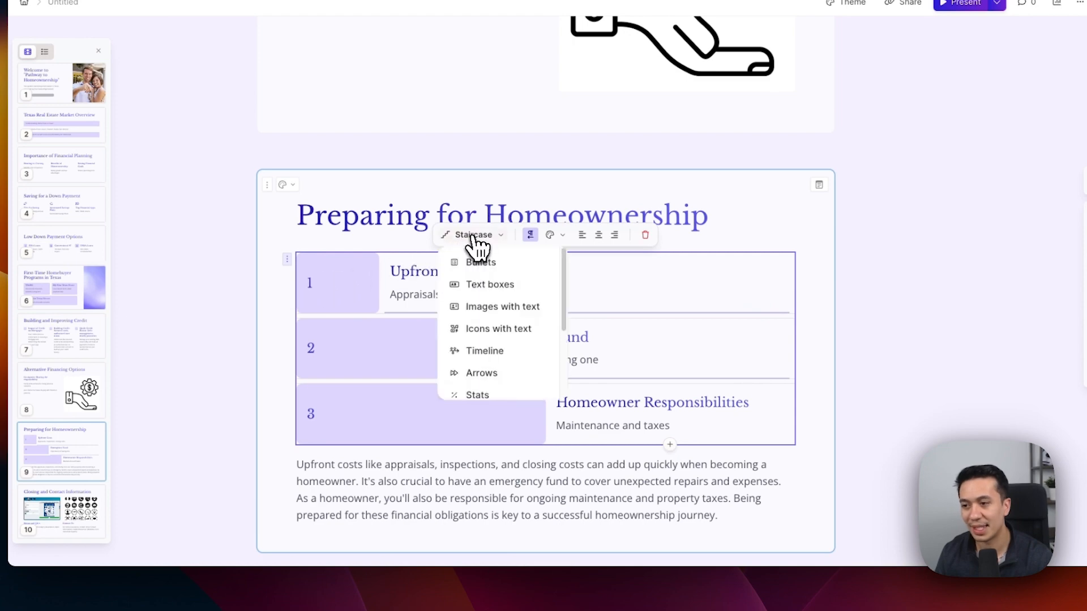
left_click(496, 357)
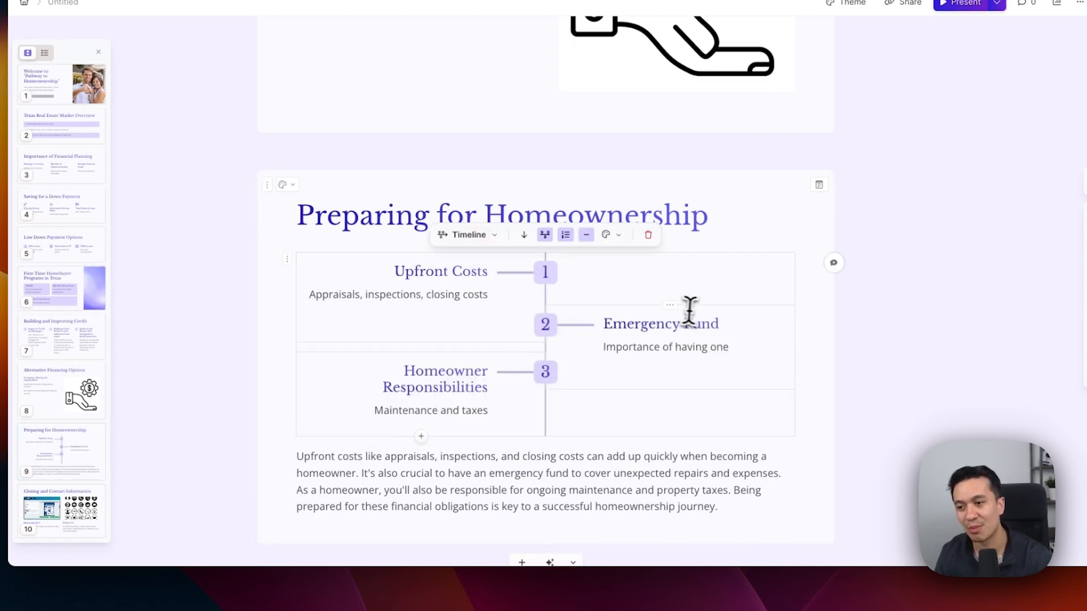
Delete the paragraph about upfront costs below the timeline on the Preparing for Homeownership card
scroll(637, 382, "down", 3)
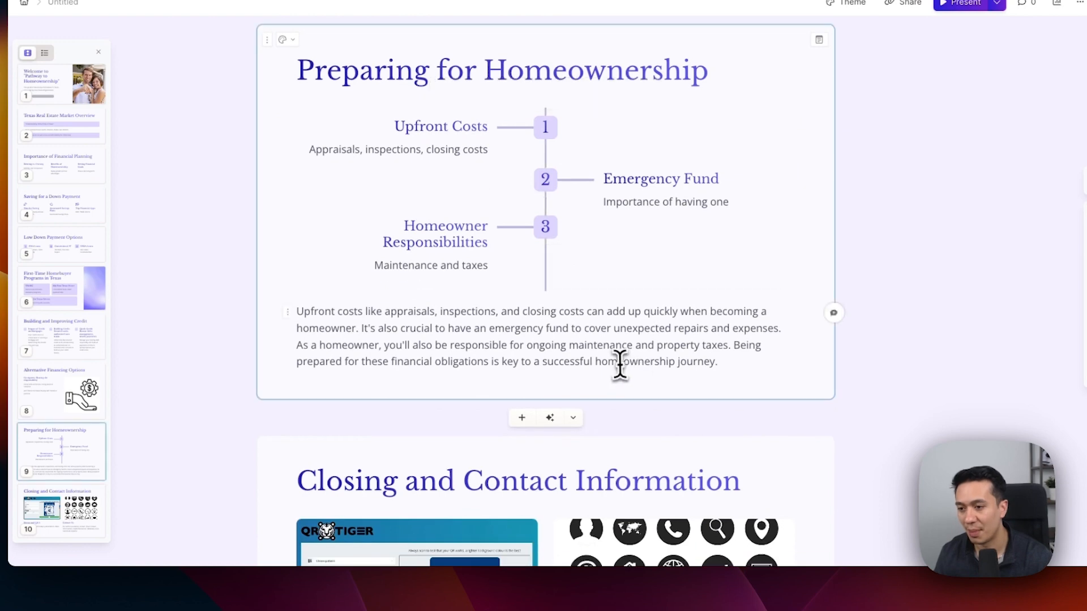
left_click_drag(709, 356, 268, 315)
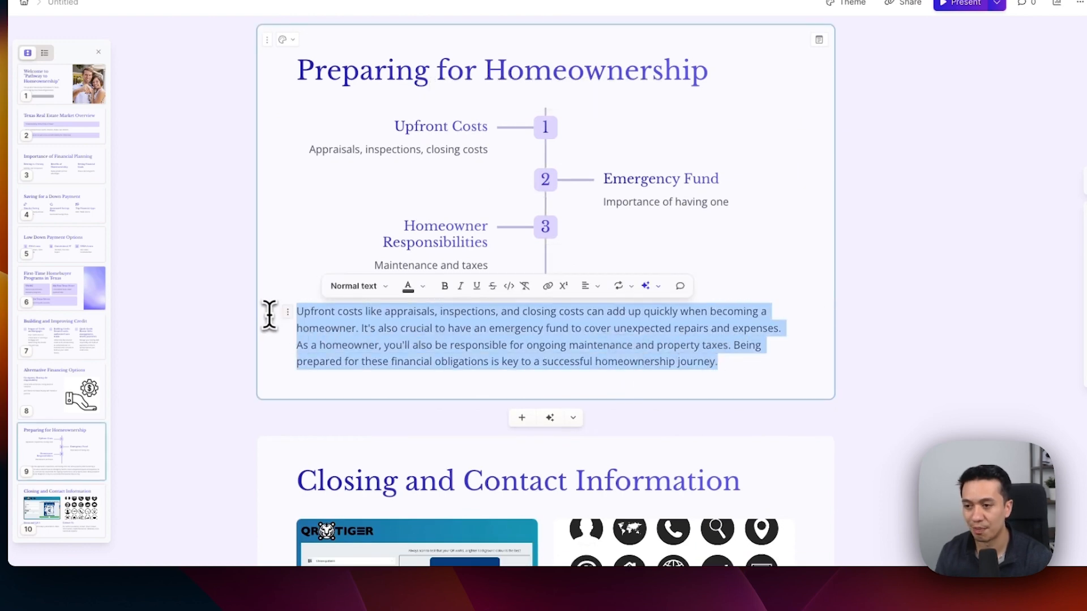
key("BackSpace")
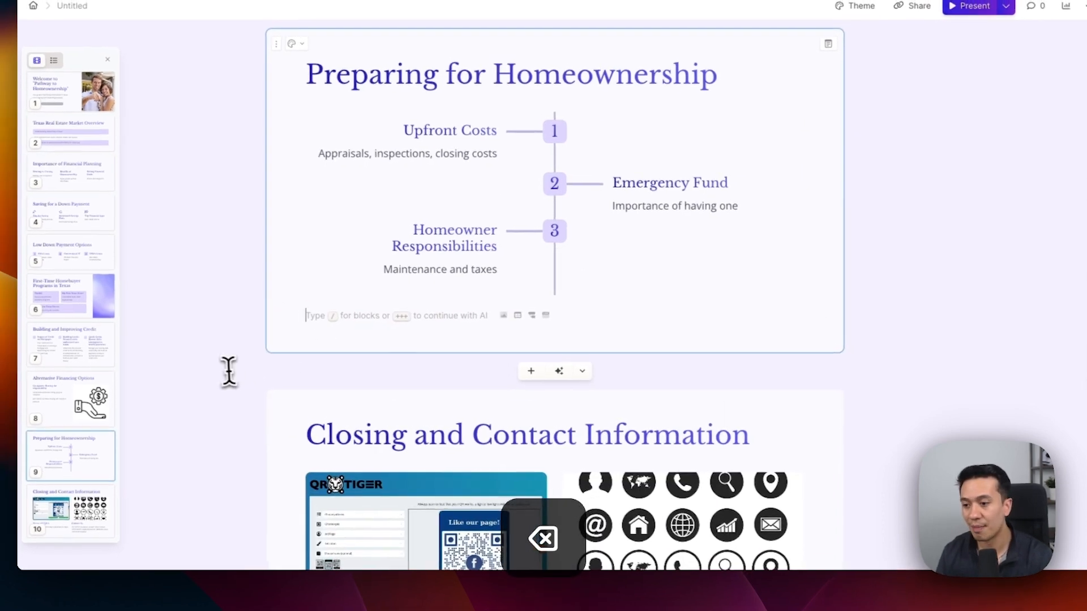
Review the cards from Closing and Contact Information back up to Low Down Payment Options
scroll(218, 368, "down", 4)
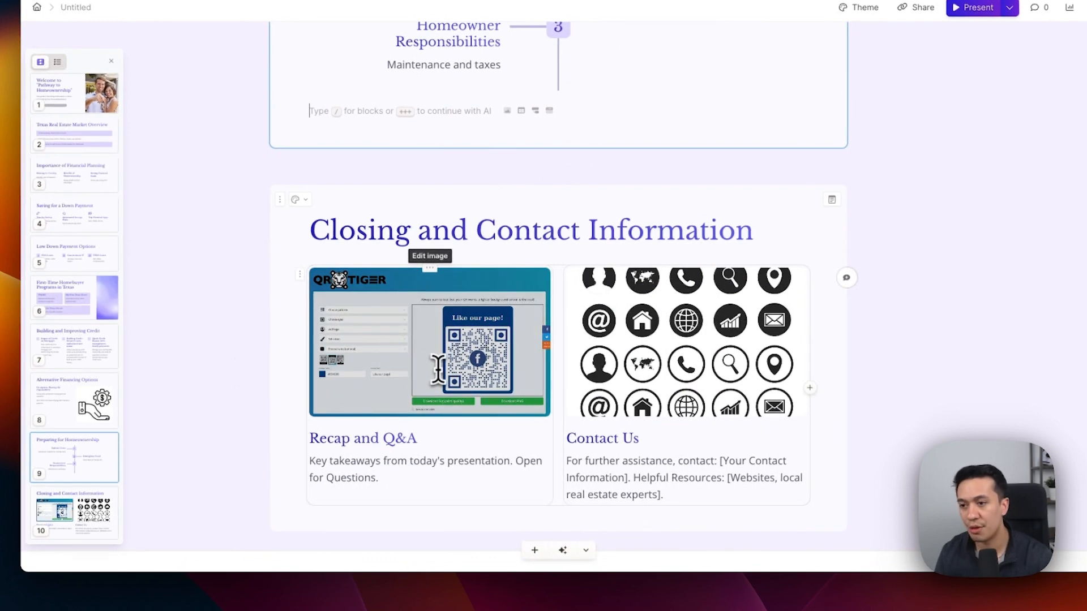
scroll(438, 369, "down", 1)
scroll(450, 368, "down", 3)
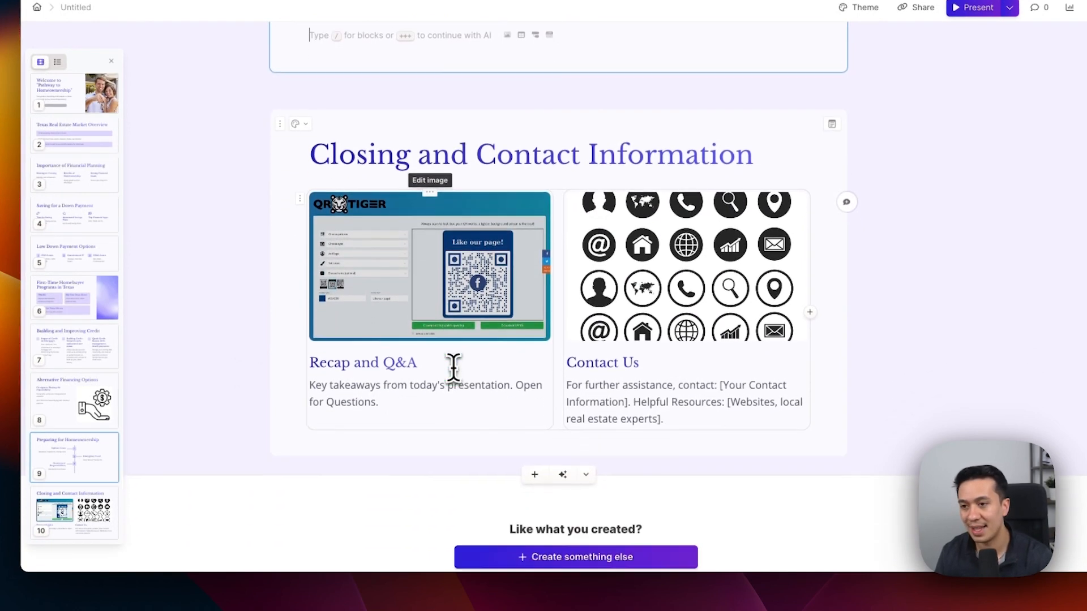
scroll(450, 368, "up", 5)
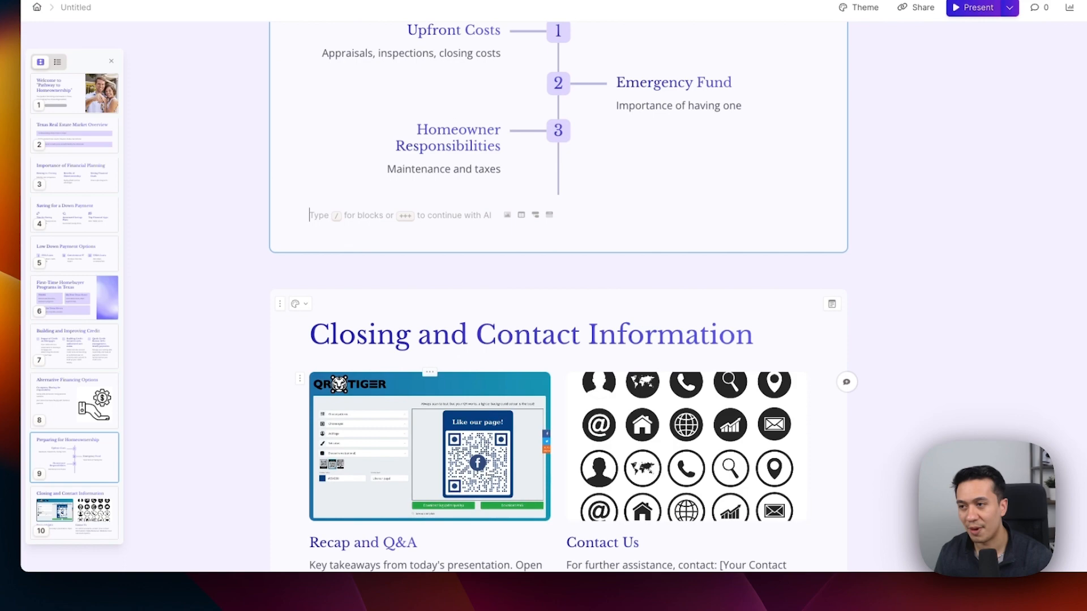
scroll(558, 339, "up", 12)
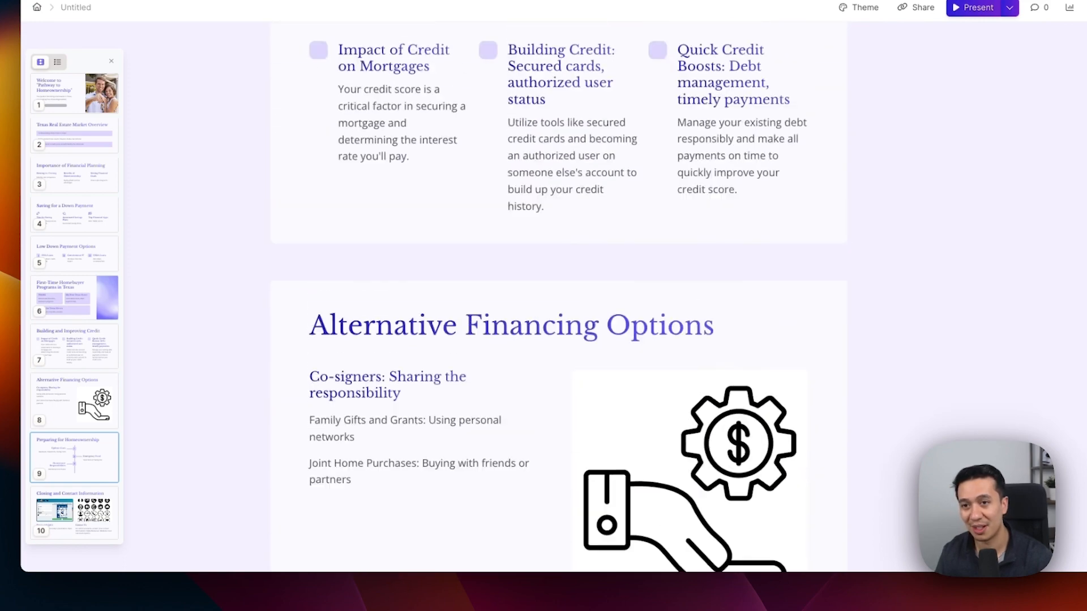
scroll(454, 368, "up", 6)
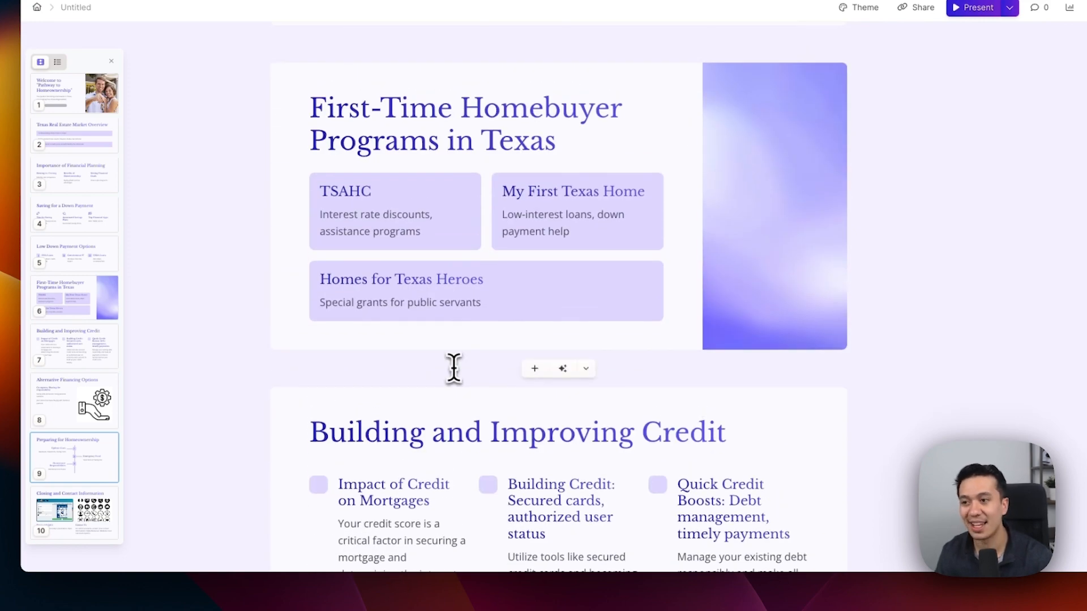
scroll(453, 368, "up", 14)
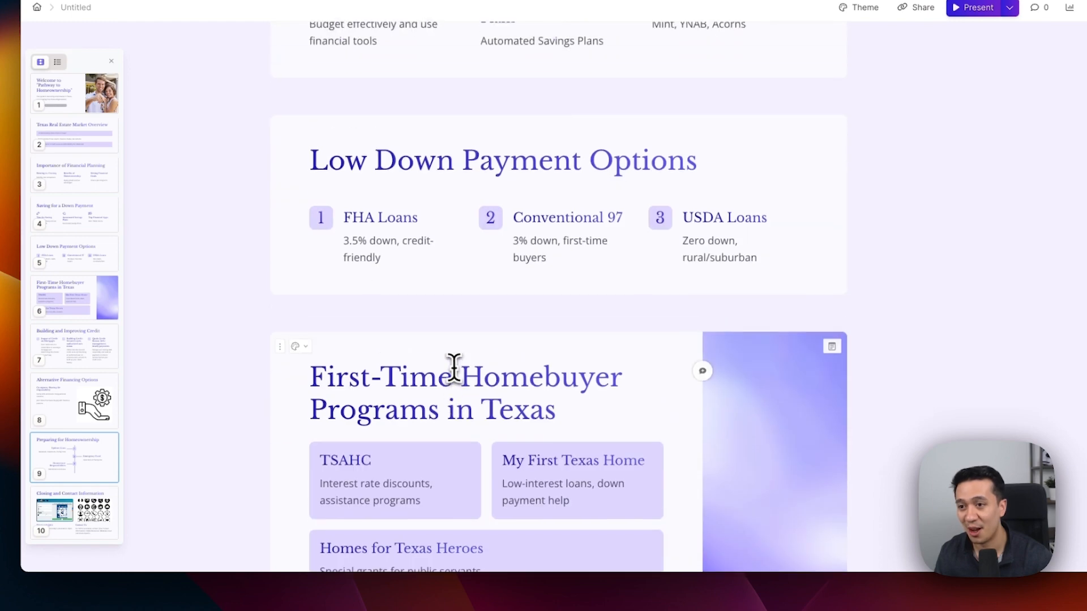
Preview the deck in presentation mode, advance through the slides to Preparing for Homeownership, and return to editing
left_click(965, 11)
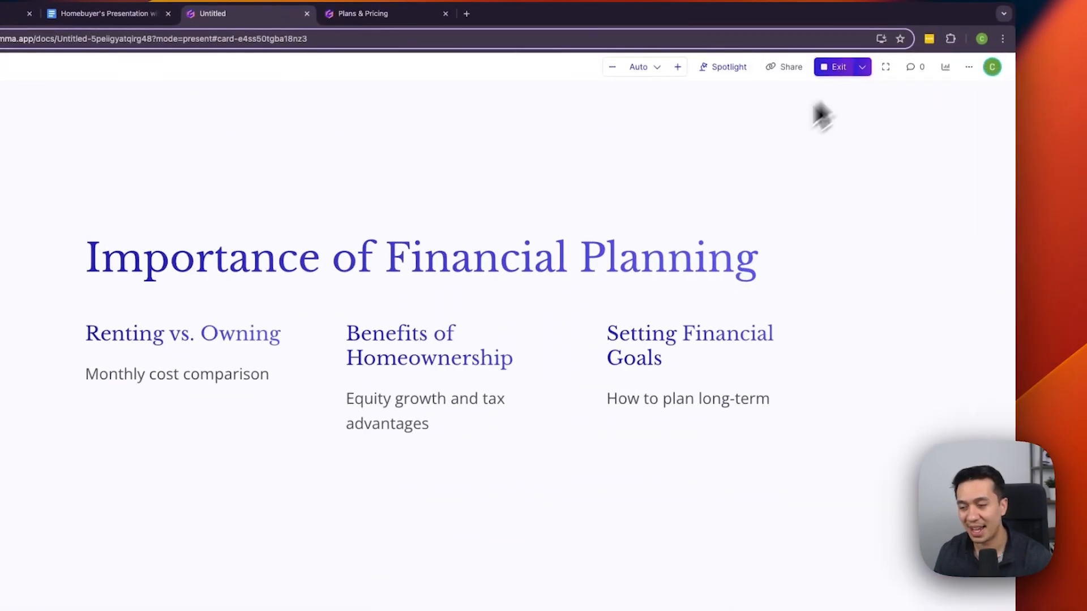
key("Left")
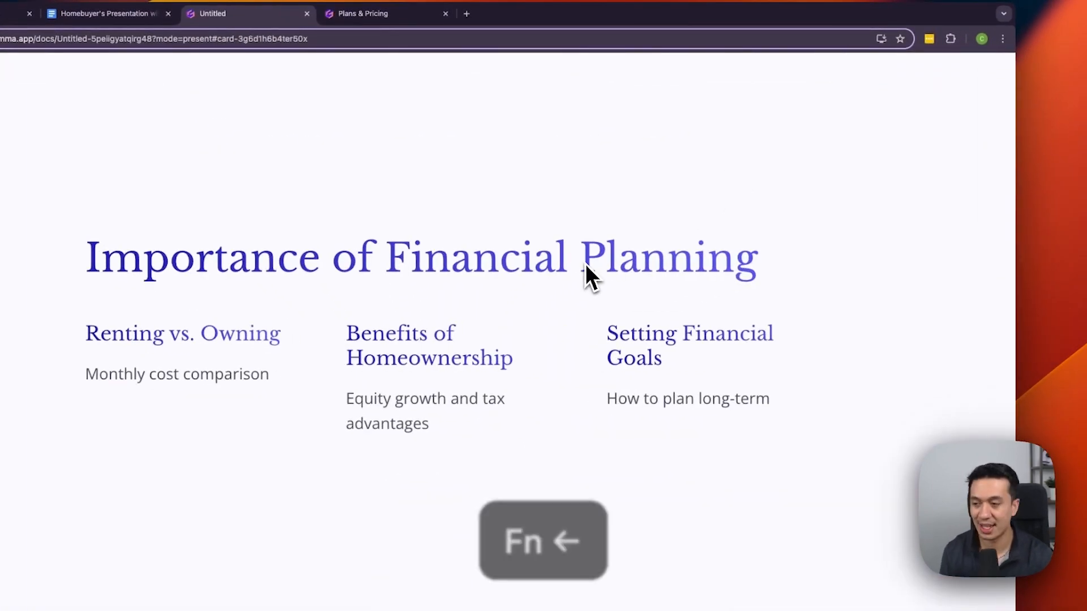
key("Right")
key("Right")
key("Right")
key("Right")
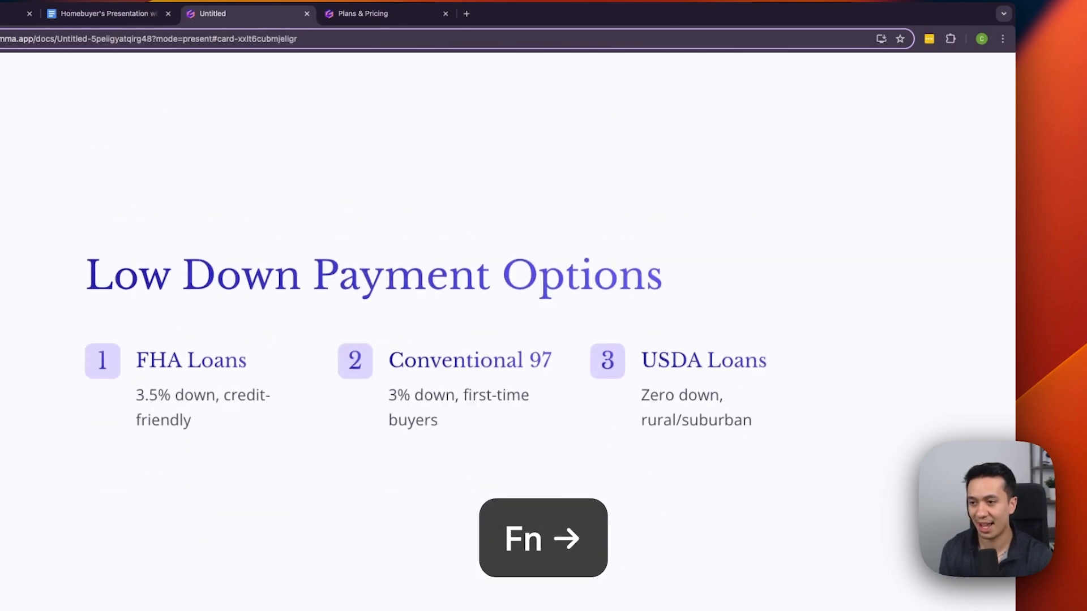
key("Right")
key("Right")
key("Right")
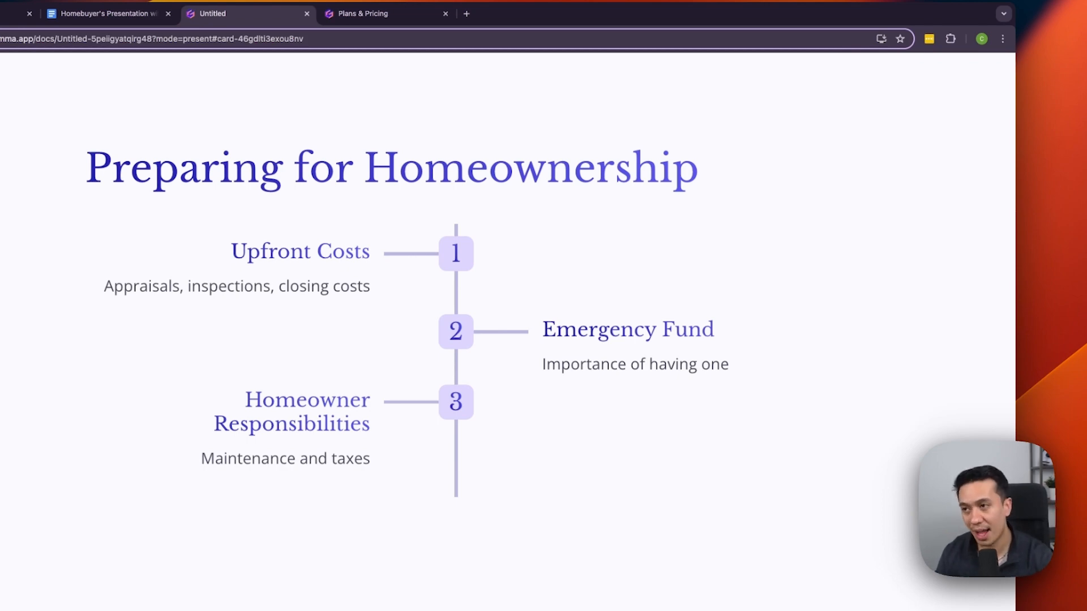
key("Escape")
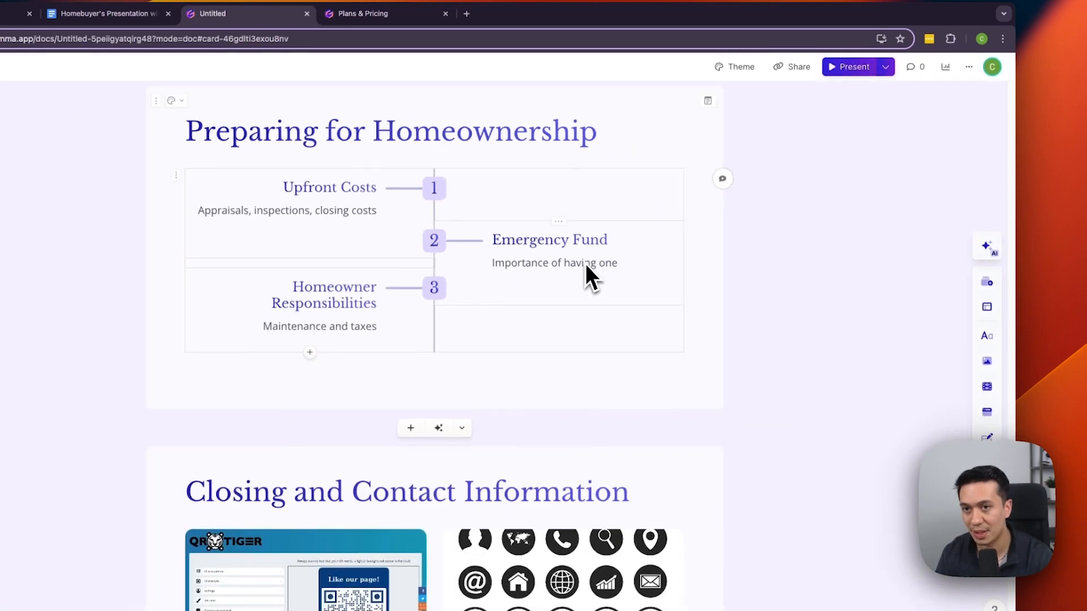
Open the export options for the presentation
left_click(970, 69)
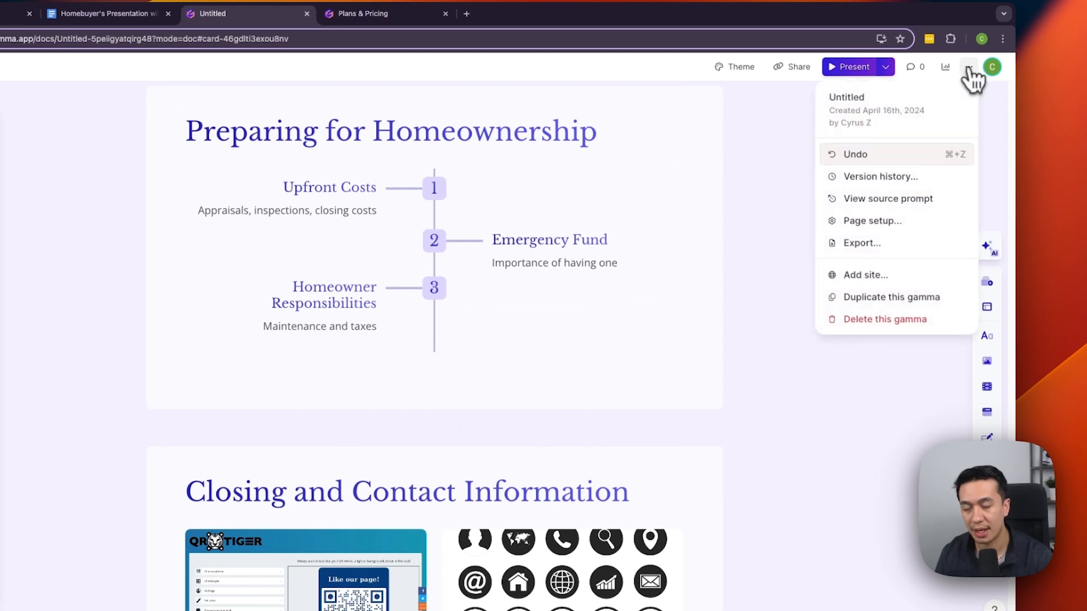
left_click(874, 244)
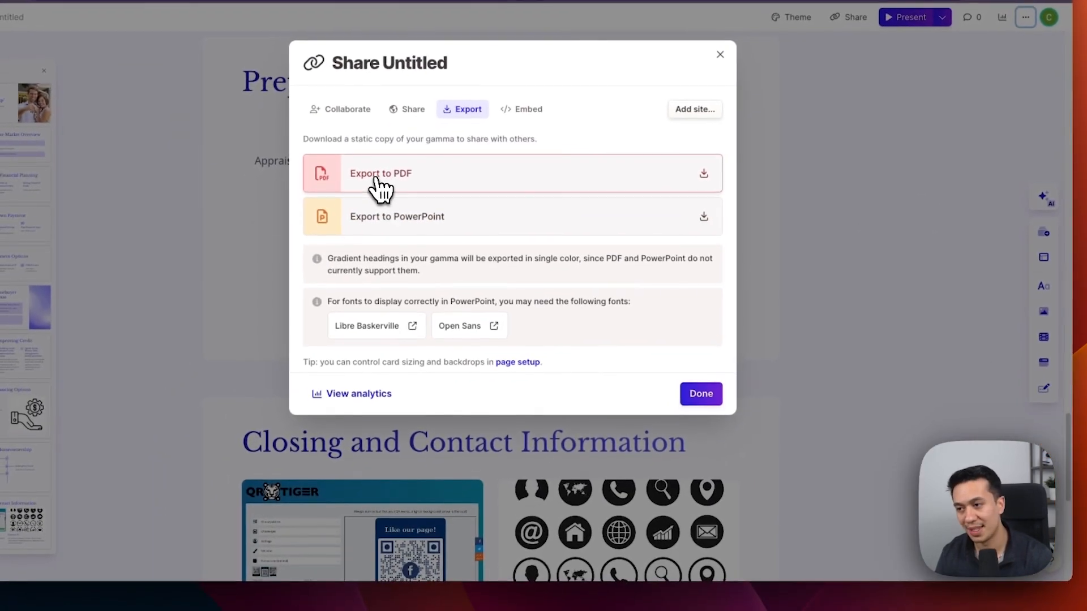